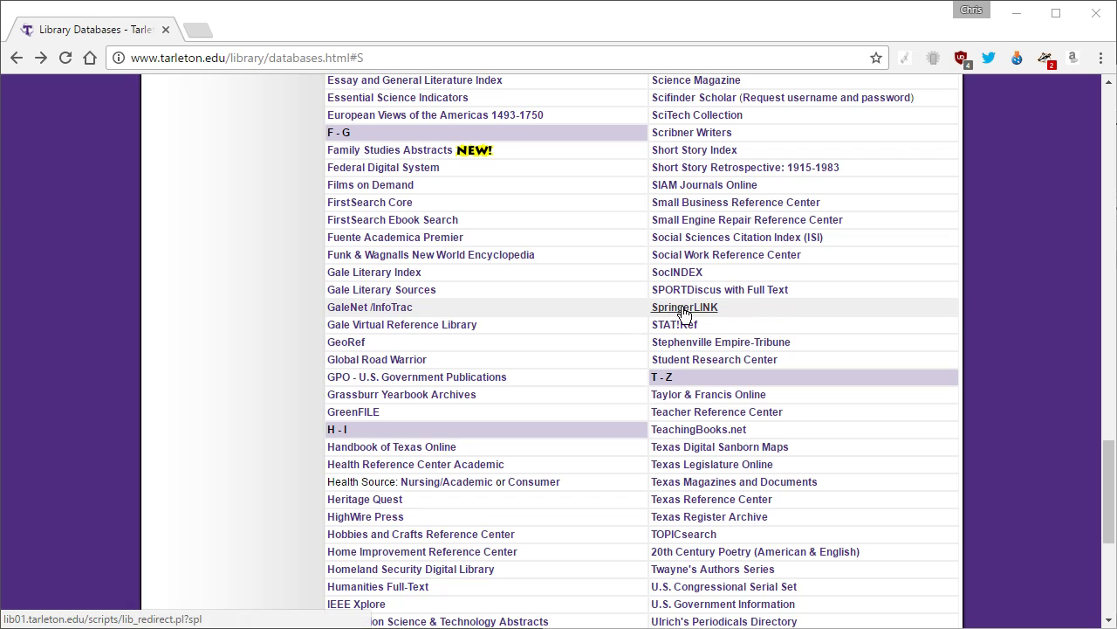
Step: Scroll the Tarleton library databases A–Z list to locate SpringerLINK
scroll(683, 311, up, 3)
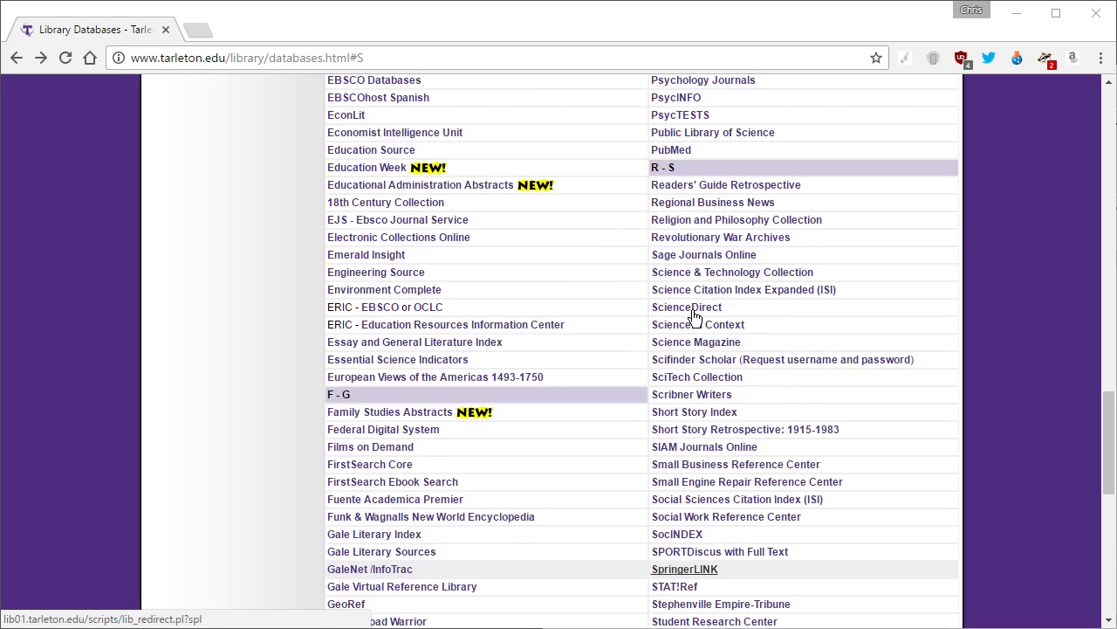
scroll(694, 316, up, 6)
scroll(698, 319, down, 8)
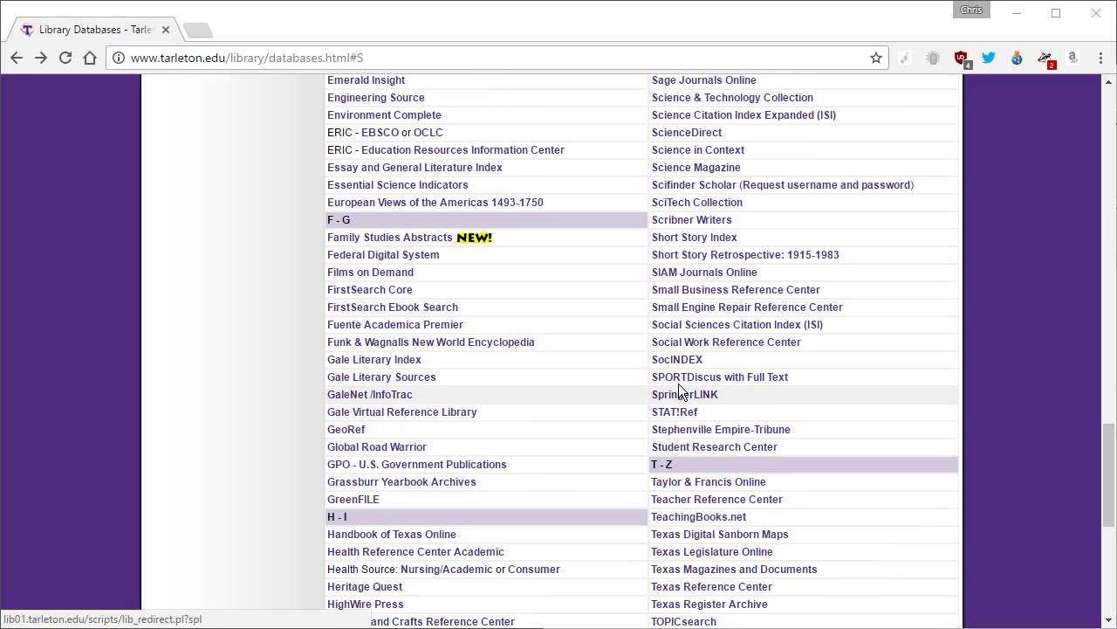
Step: Open SpringerLINK from the databases list and accept its cookie notice
click(684, 394)
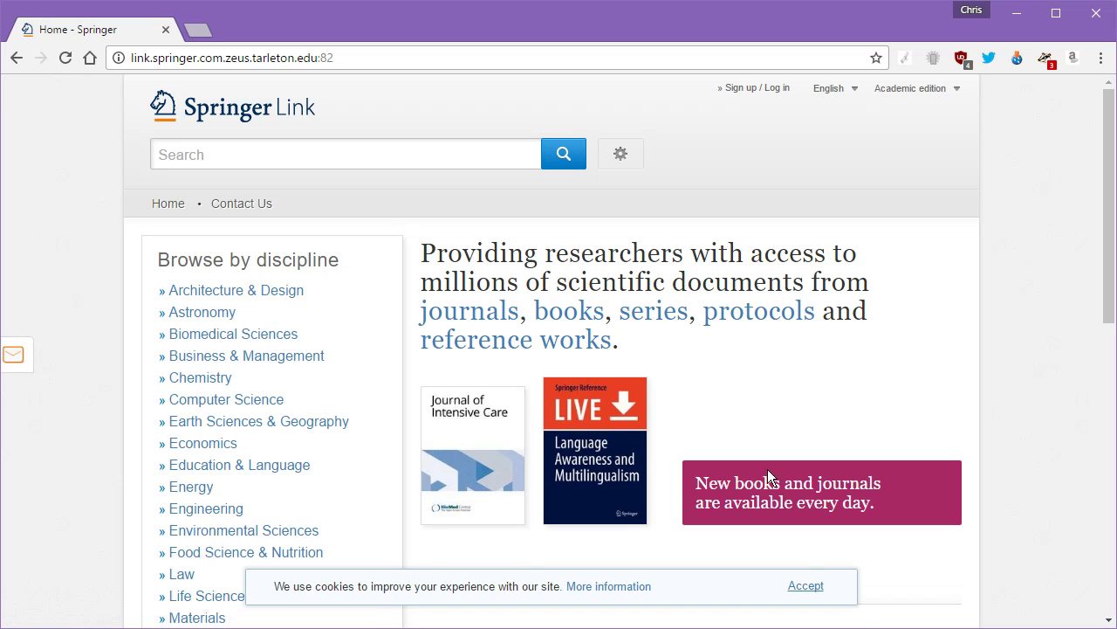
click(804, 586)
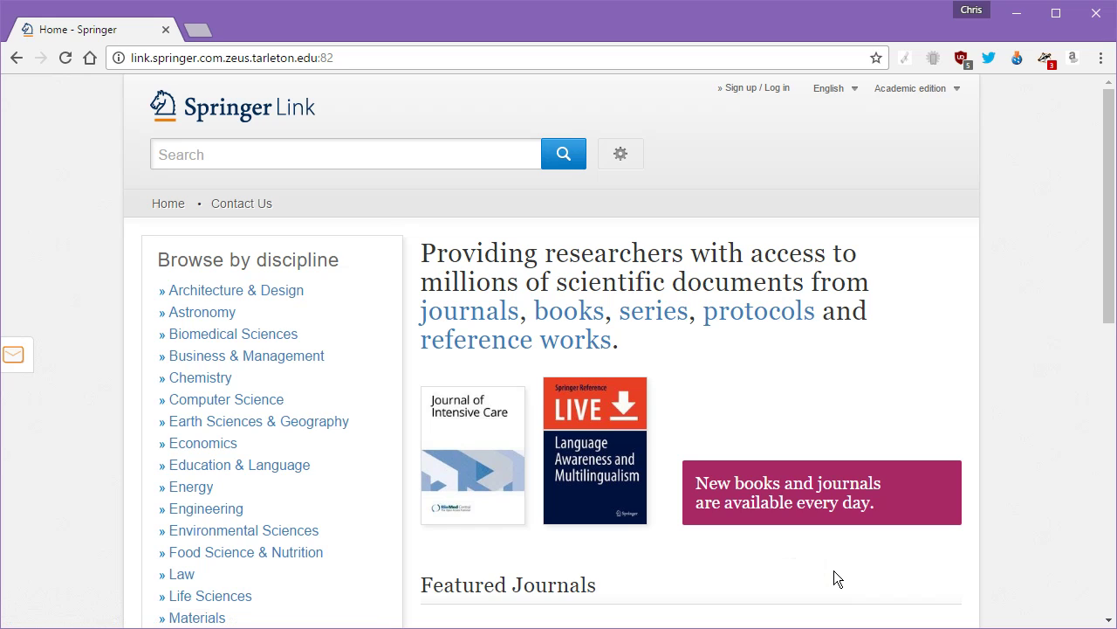
Step: Run a SpringerLink search for 'Capital Punishment' and look over the results
click(303, 151)
text(C)
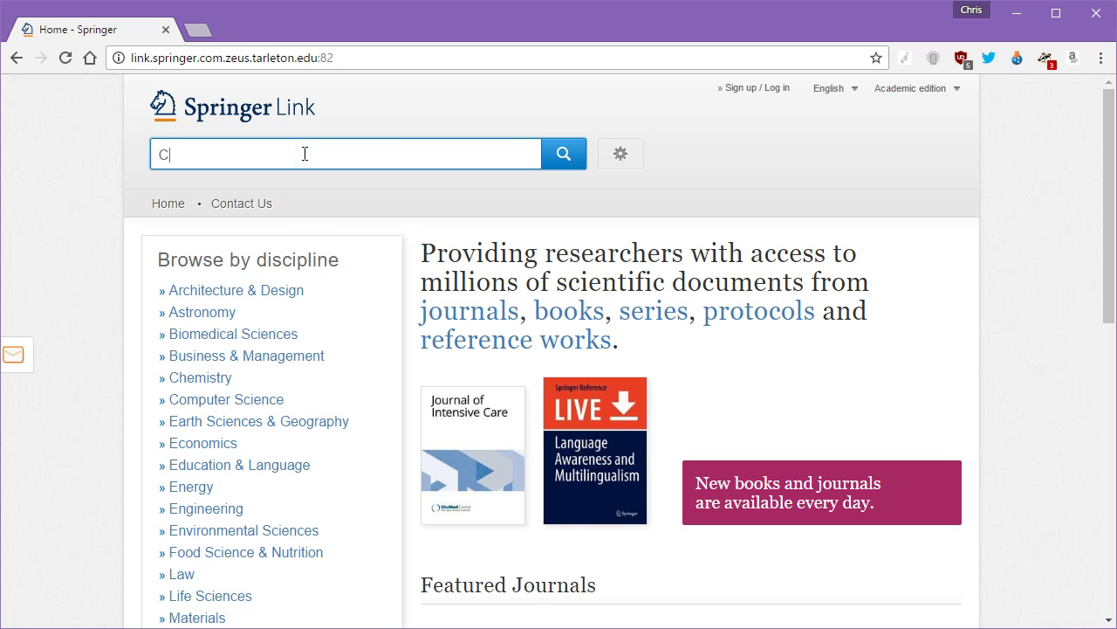
text(apital Punishment)
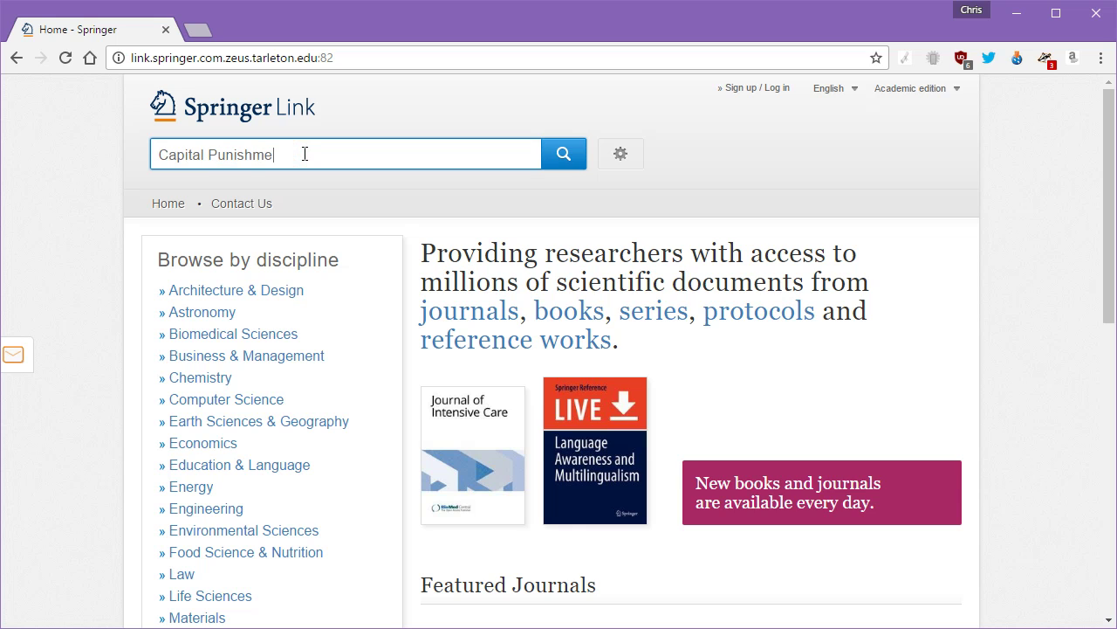
key(Return)
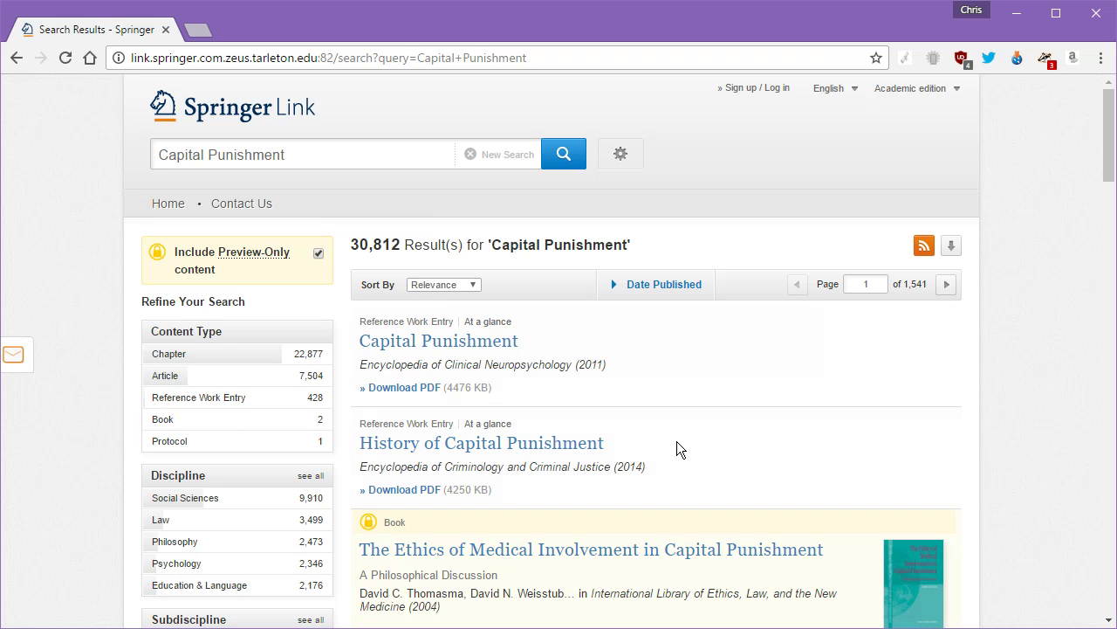
scroll(408, 393, down, 5)
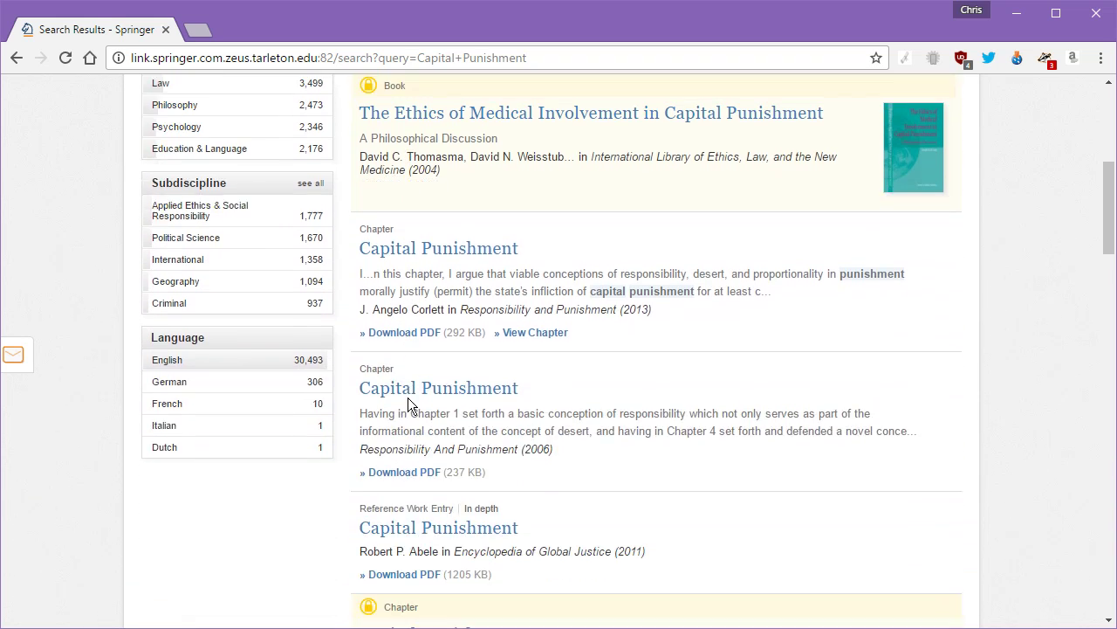
scroll(392, 406, up, 1)
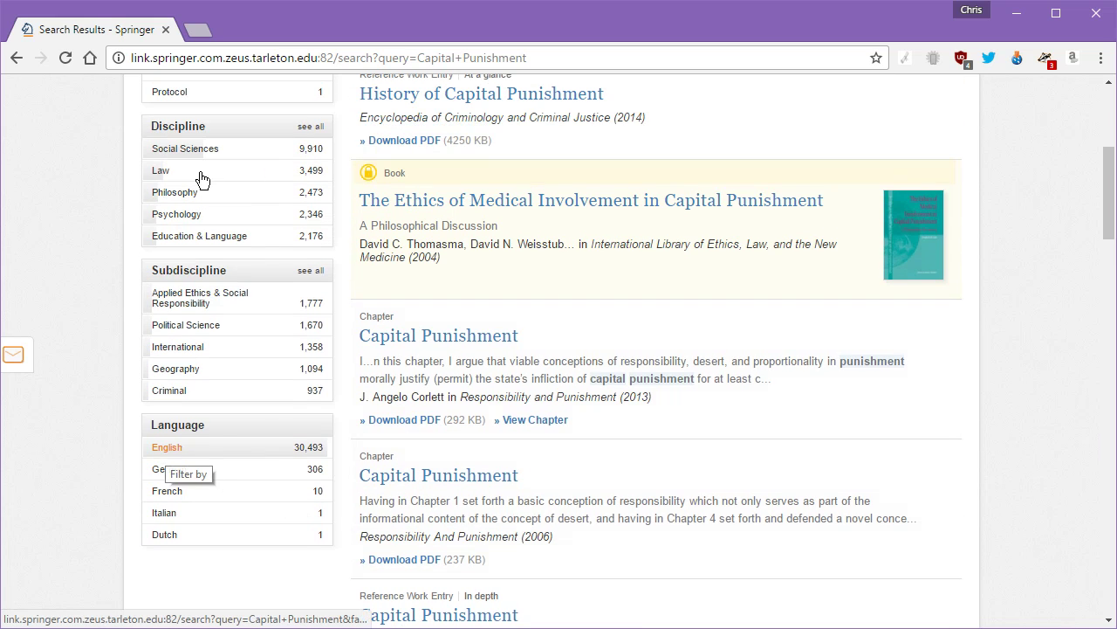
scroll(290, 321, up, 3)
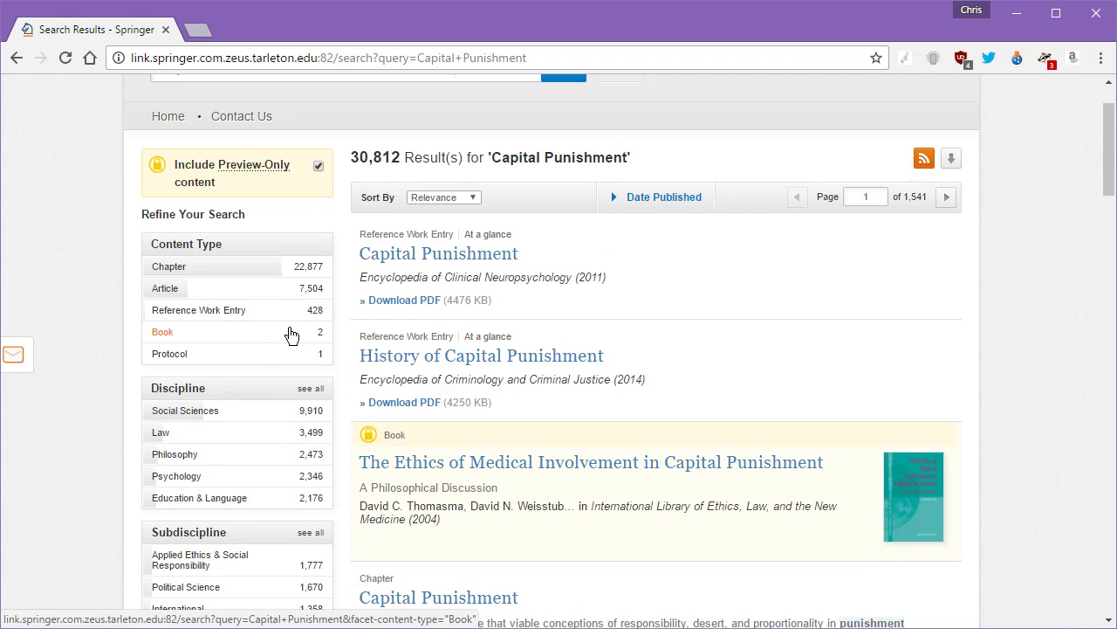
Step: Filter the Capital Punishment results to the Article content type
click(162, 291)
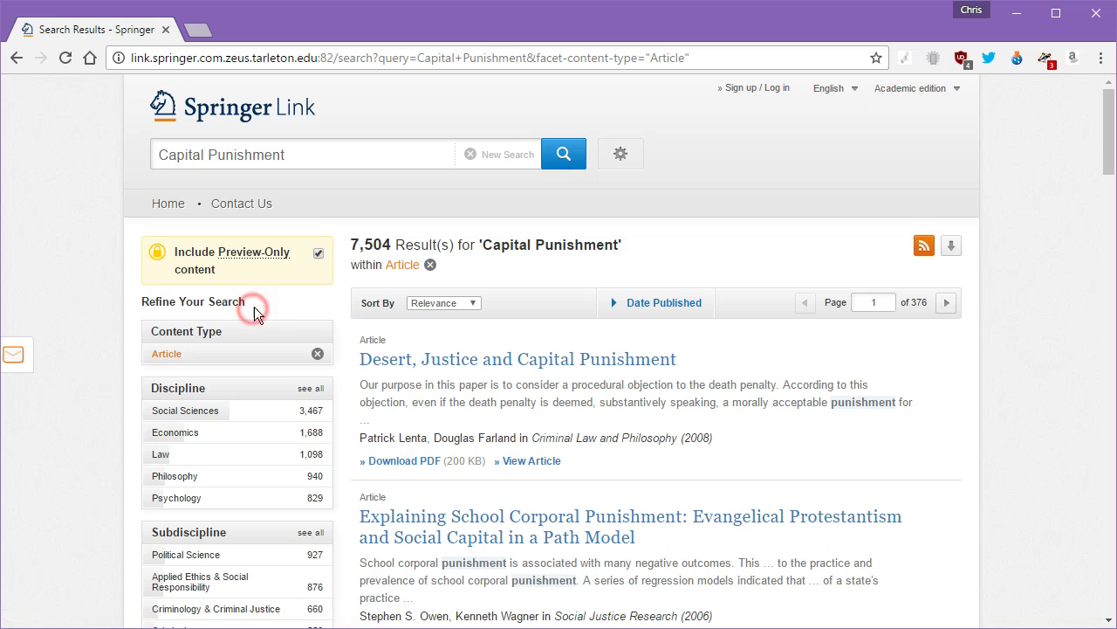
click(186, 411)
drag(387, 340, 360, 341)
scroll(624, 503, down, 2)
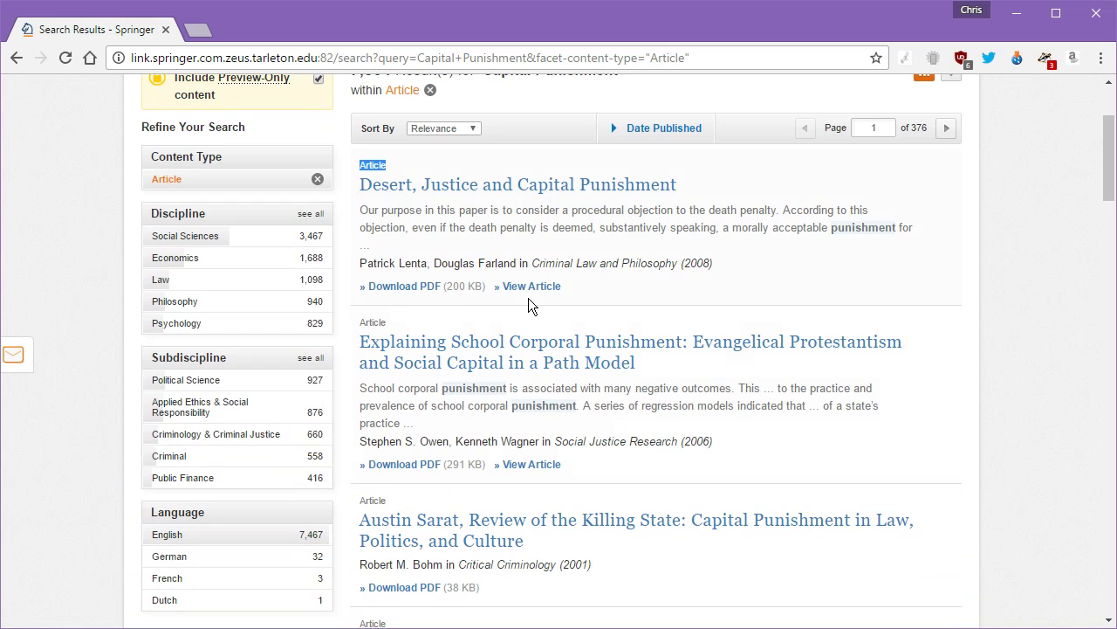
Step: Open the Desert, Justice article and the school corporal punishment article in new tabs
right_click(453, 183)
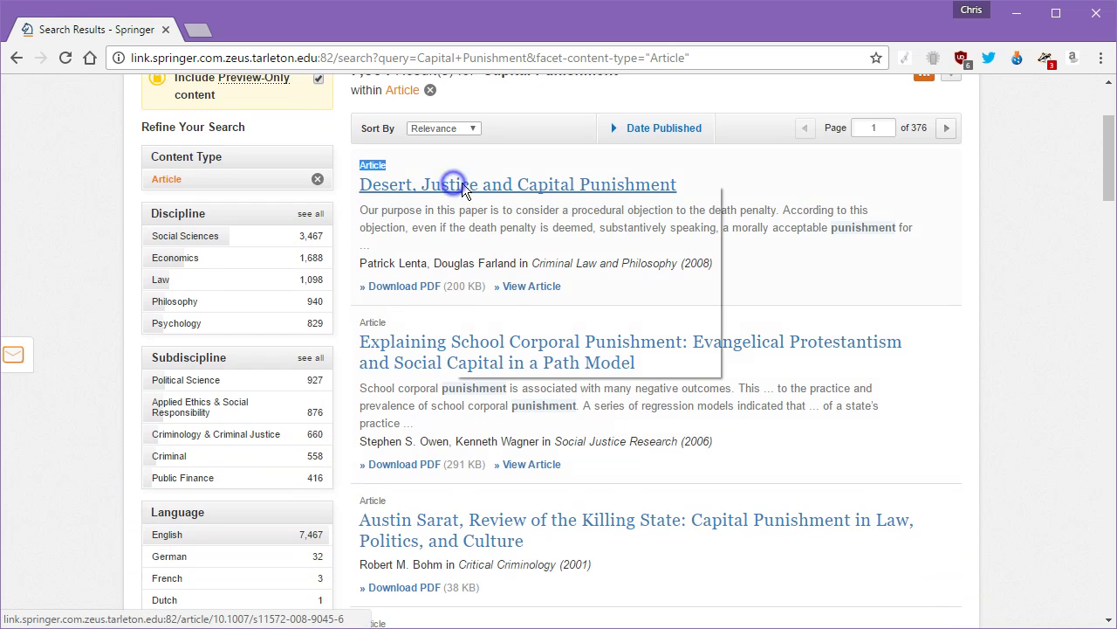
click(502, 194)
right_click(449, 340)
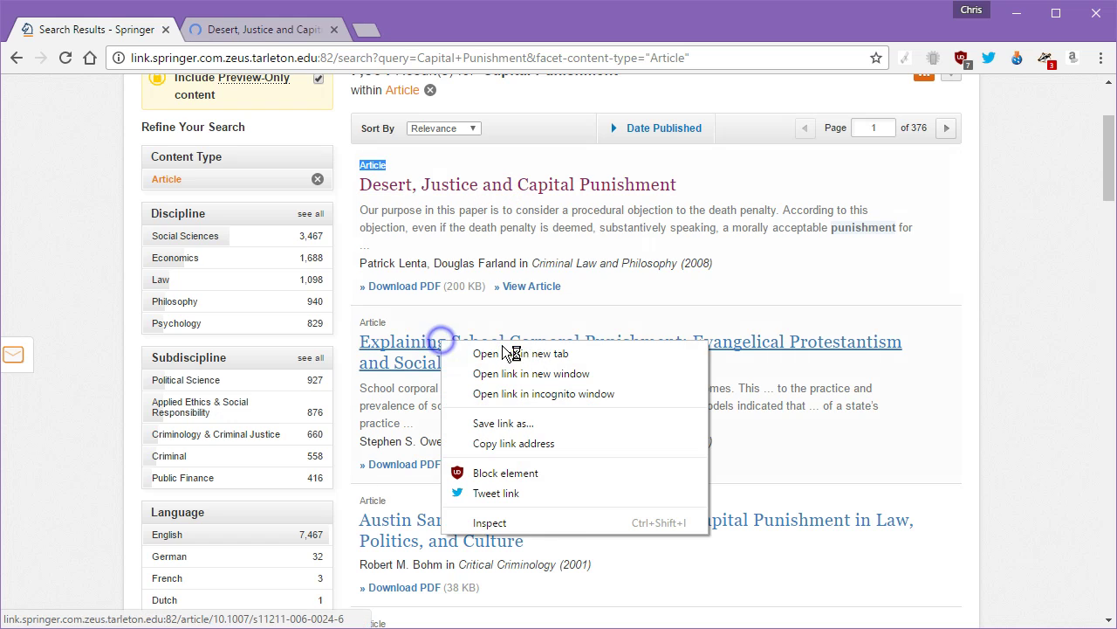
click(514, 339)
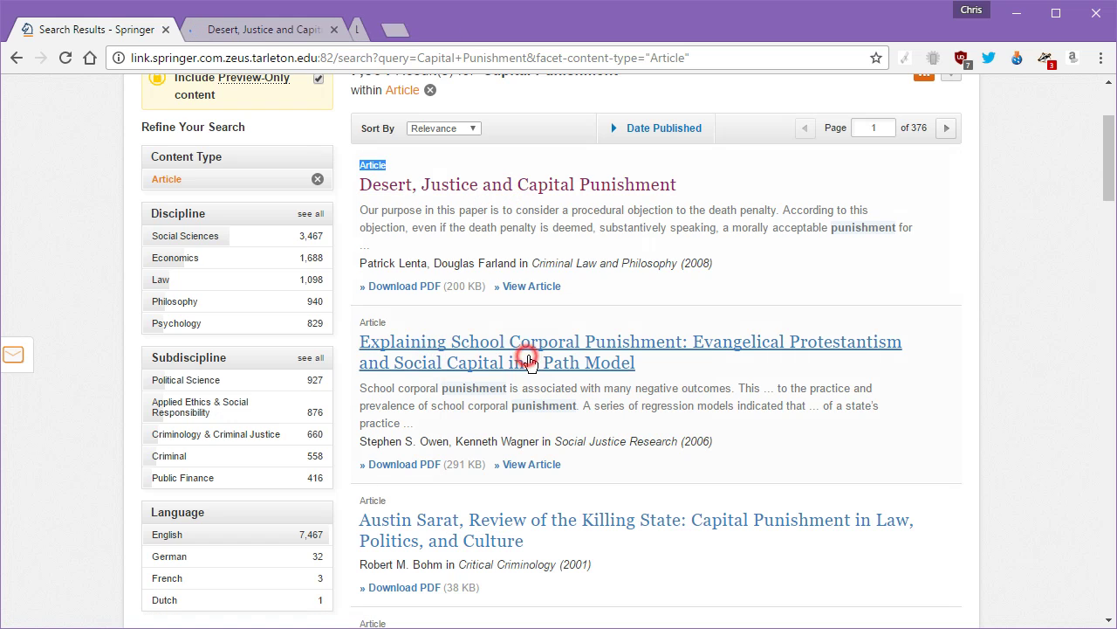
click(279, 29)
click(81, 34)
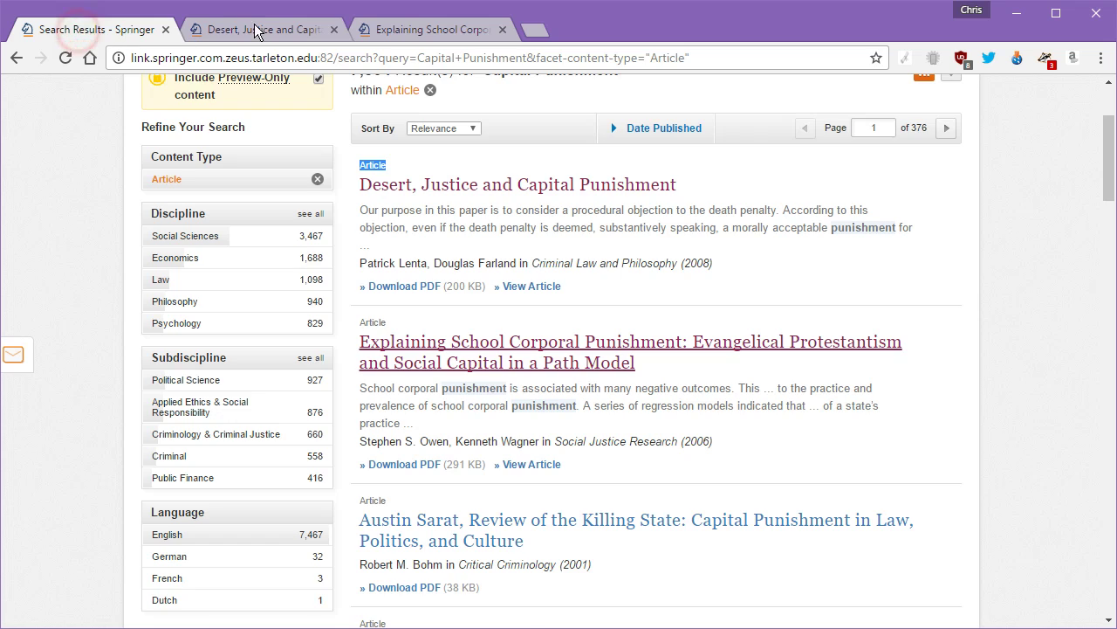
Step: On the Desert, Justice tab, note the 17 May 2008 date and Criminal Law and Philosophy journal
click(260, 31)
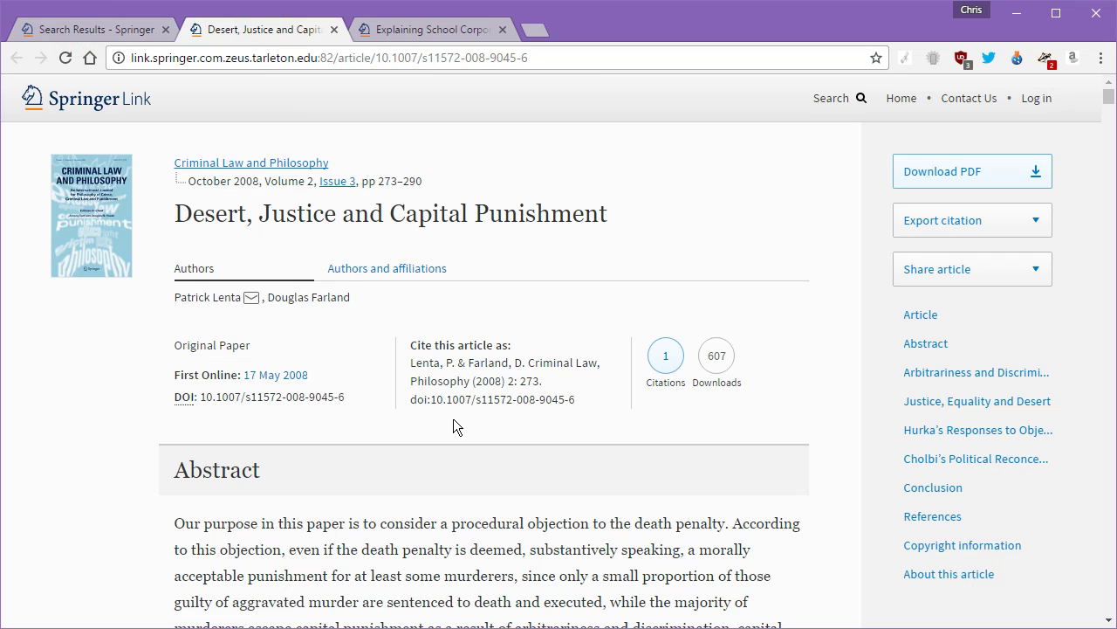
drag(308, 374, 245, 375)
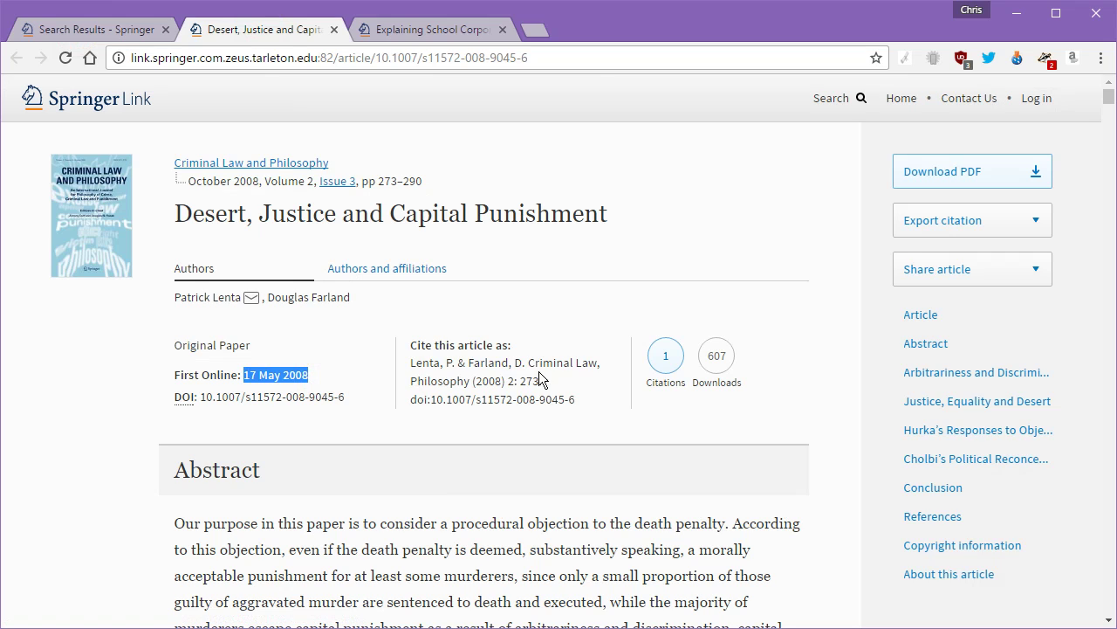
drag(335, 168, 203, 167)
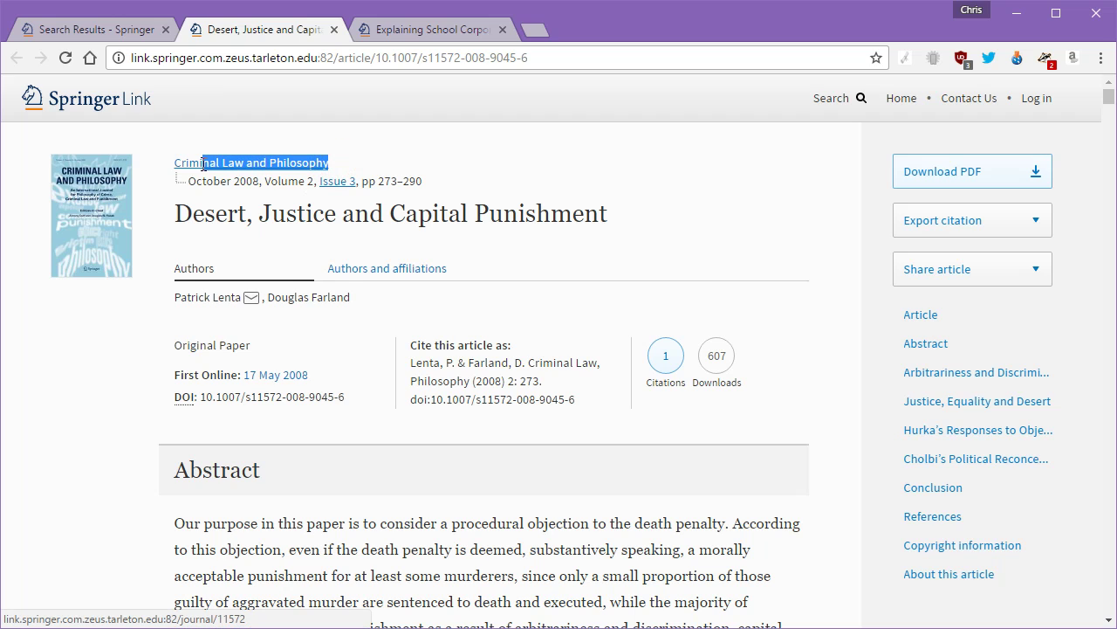
click(368, 163)
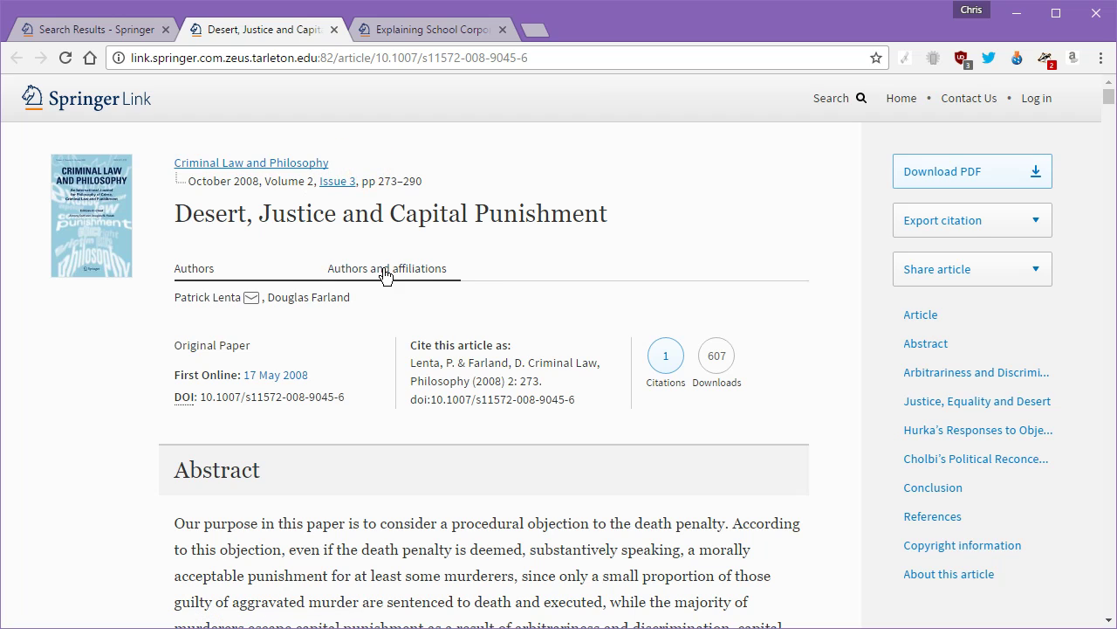
Step: Check the 607 download count, read through the abstract, and open the article's PDF
scroll(591, 358, down, 3)
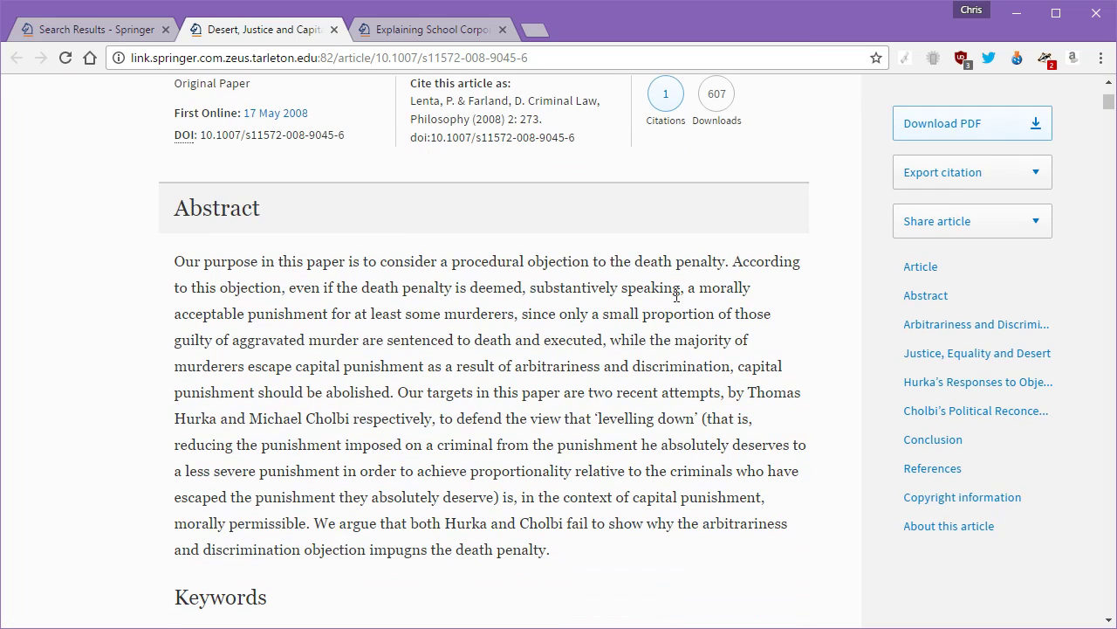
double_click(719, 94)
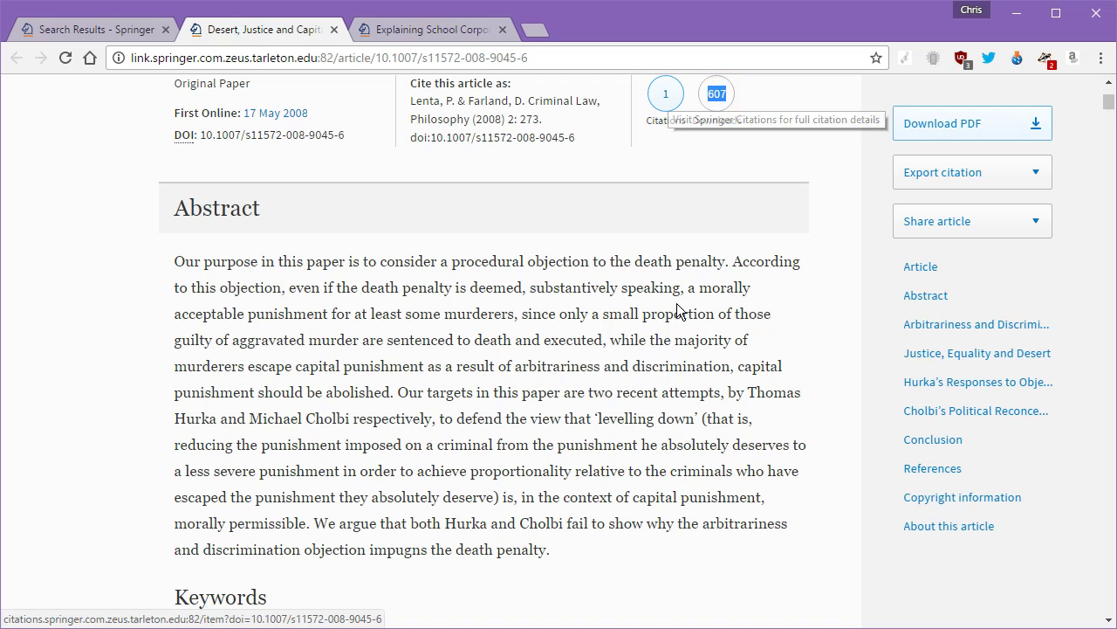
scroll(678, 321, down, 6)
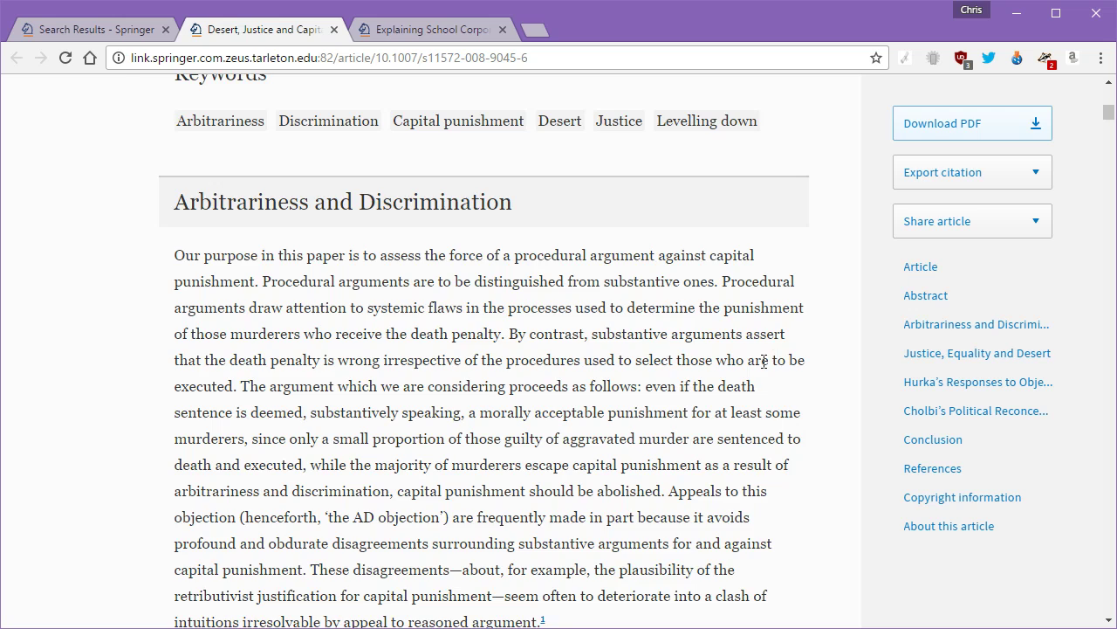
scroll(765, 357, up, 7)
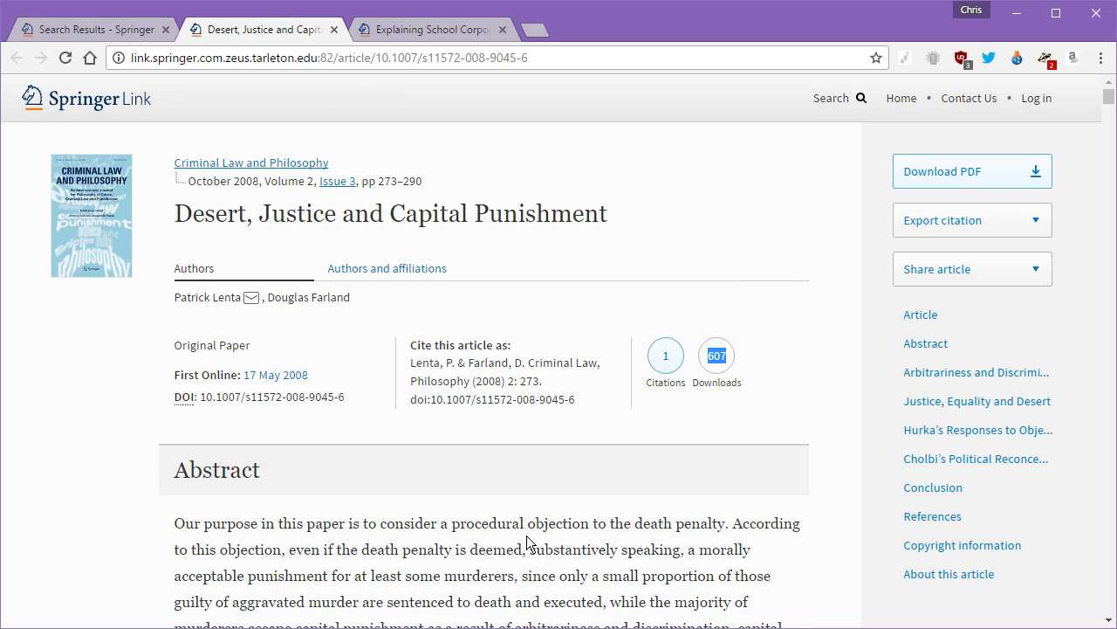
scroll(438, 433, down, 1)
scroll(437, 432, down, 2)
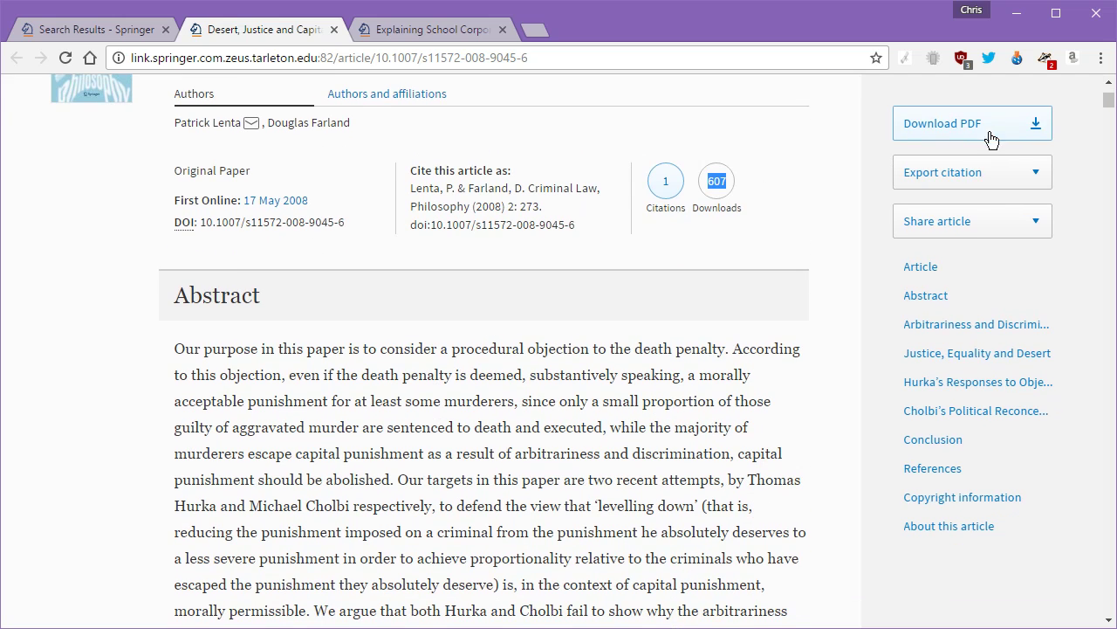
click(1066, 121)
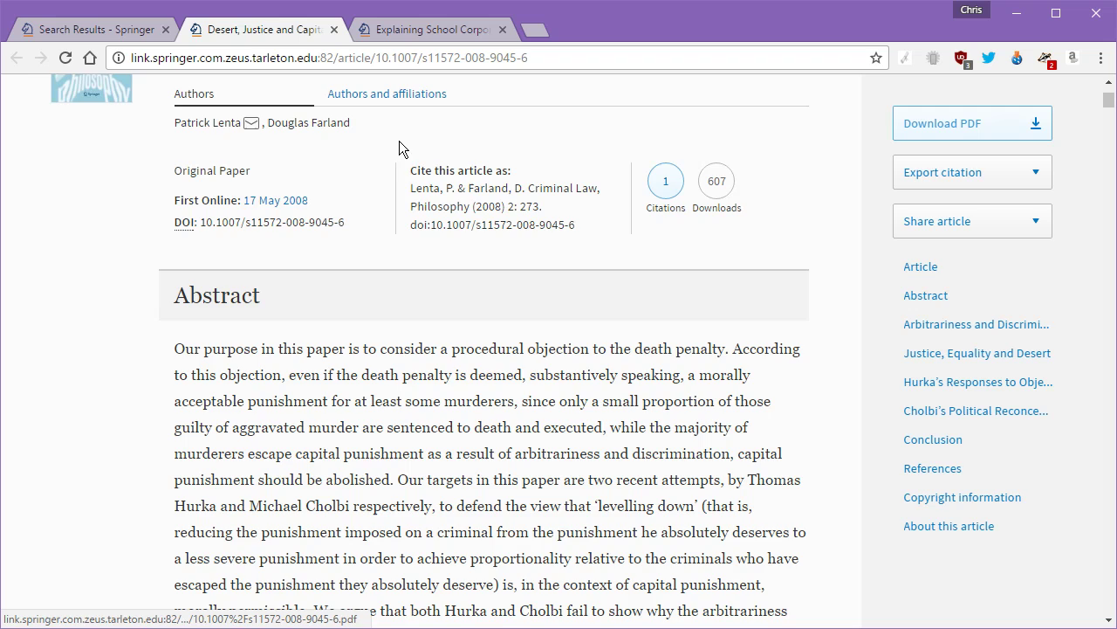
scroll(400, 174, up, 3)
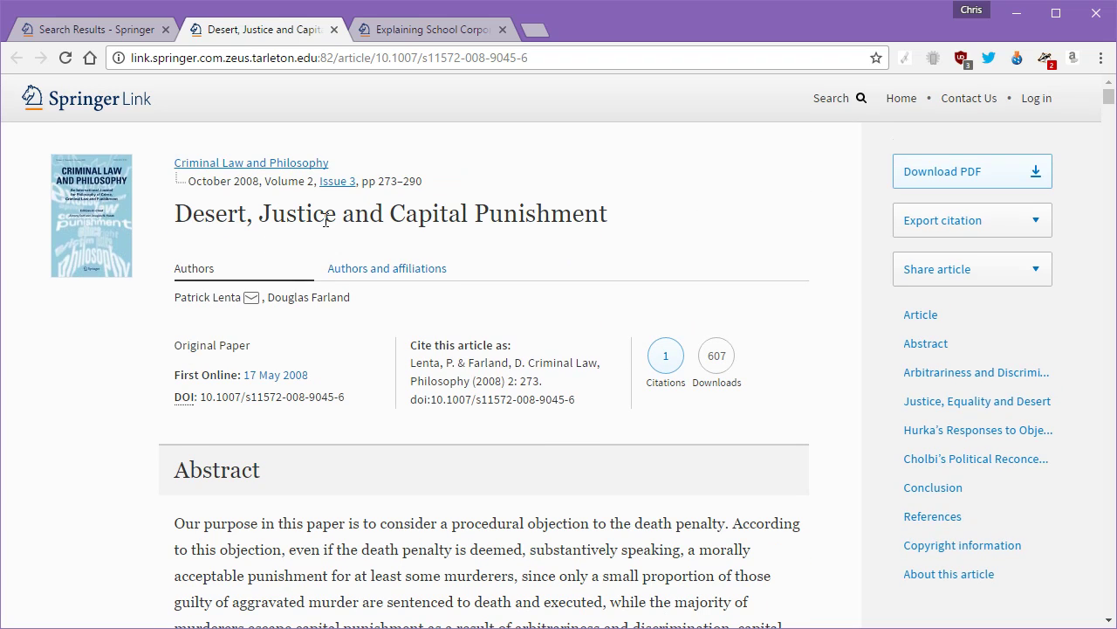
Step: Copy the title 'Desert, Justice and Capital Punishment' and view the 18-page PDF
drag(179, 211, 602, 213)
key(ctrl+c)
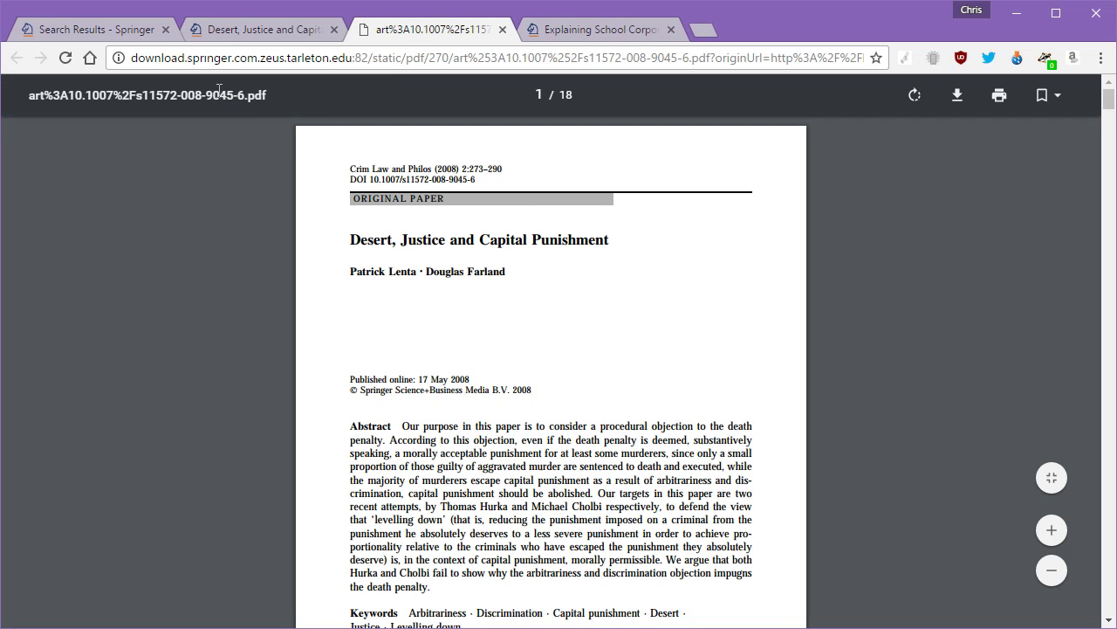
drag(28, 98, 541, 94)
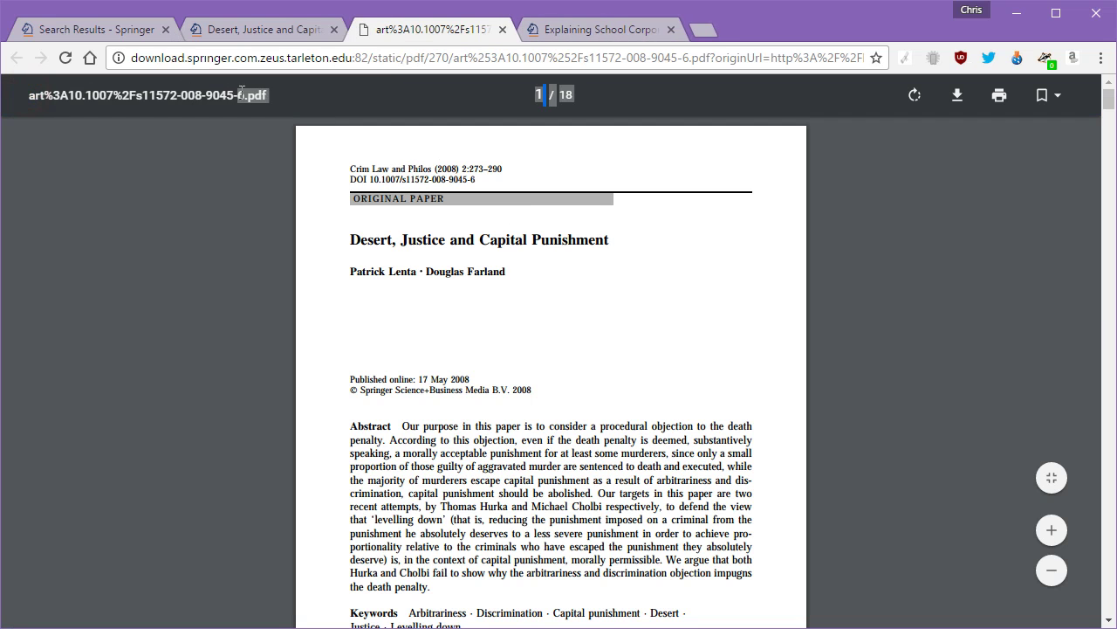
Step: Save the PDF as 'Desert Justice and Capital Punishment.pdf' using the pasted title without its comma
click(960, 98)
click(210, 519)
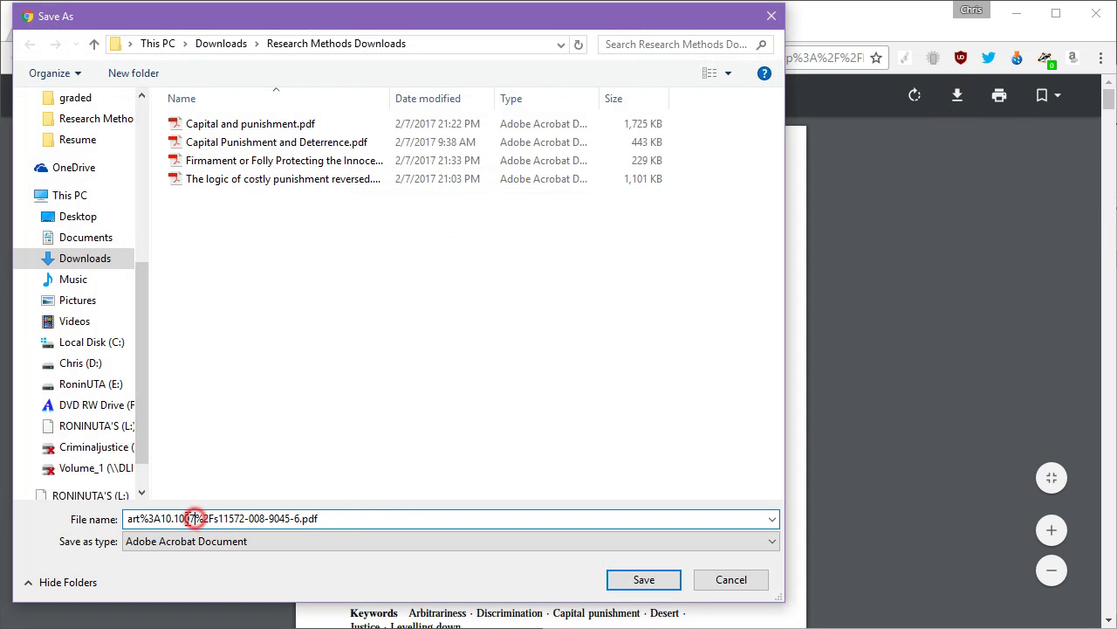
shift+click(127, 518)
drag(248, 515, 307, 519)
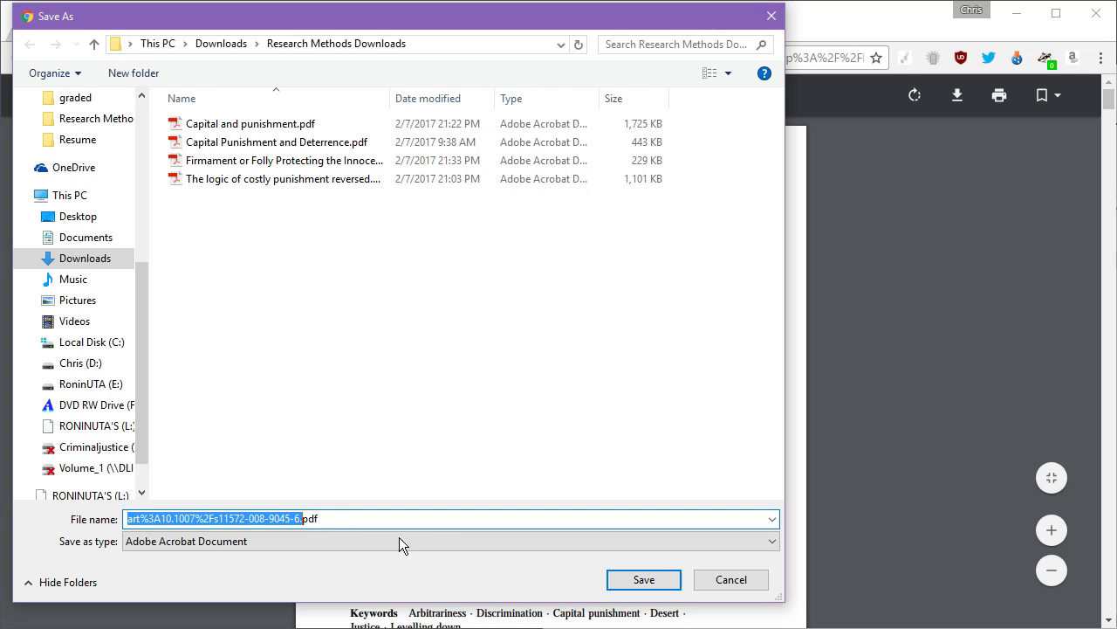
key(ctrl+v)
key(Delete)
click(159, 518)
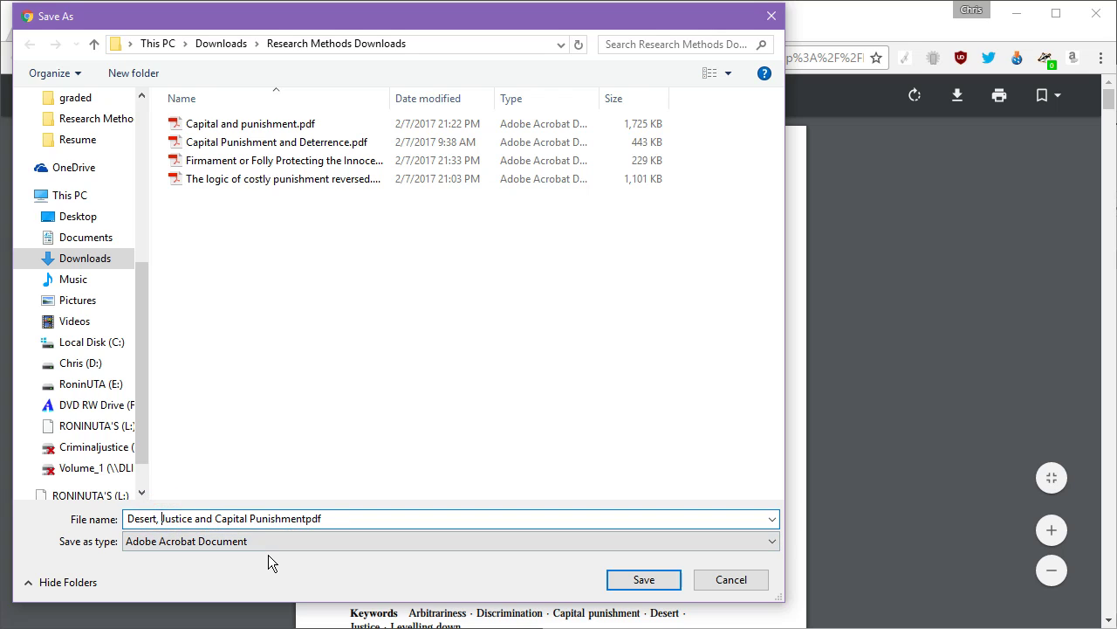
key(BackSpace)
key(BackSpace)
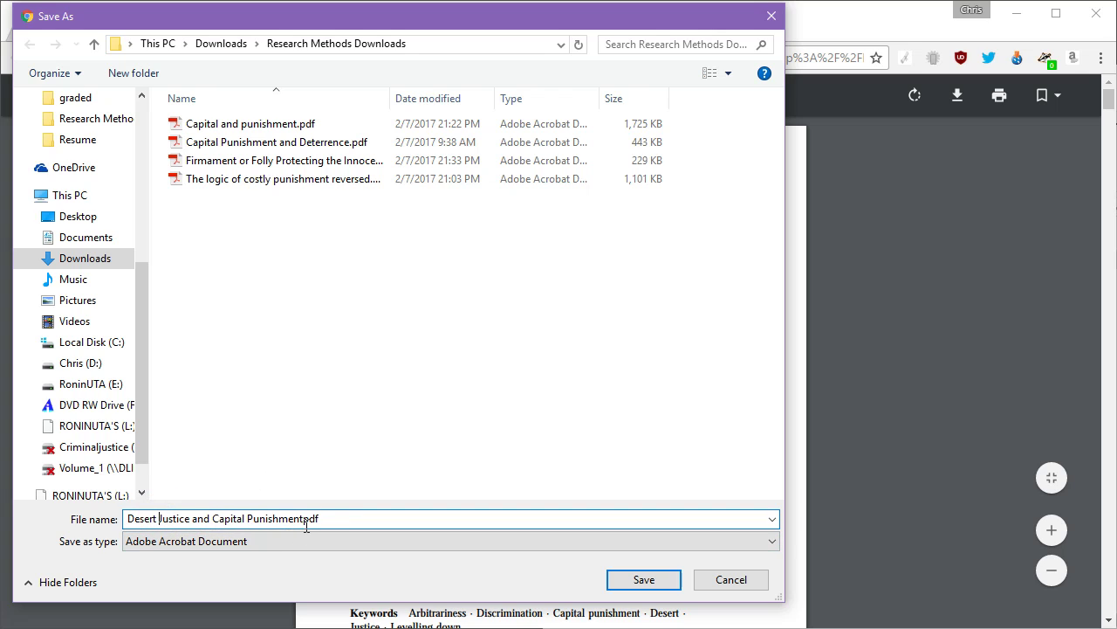
click(303, 518)
text(.)
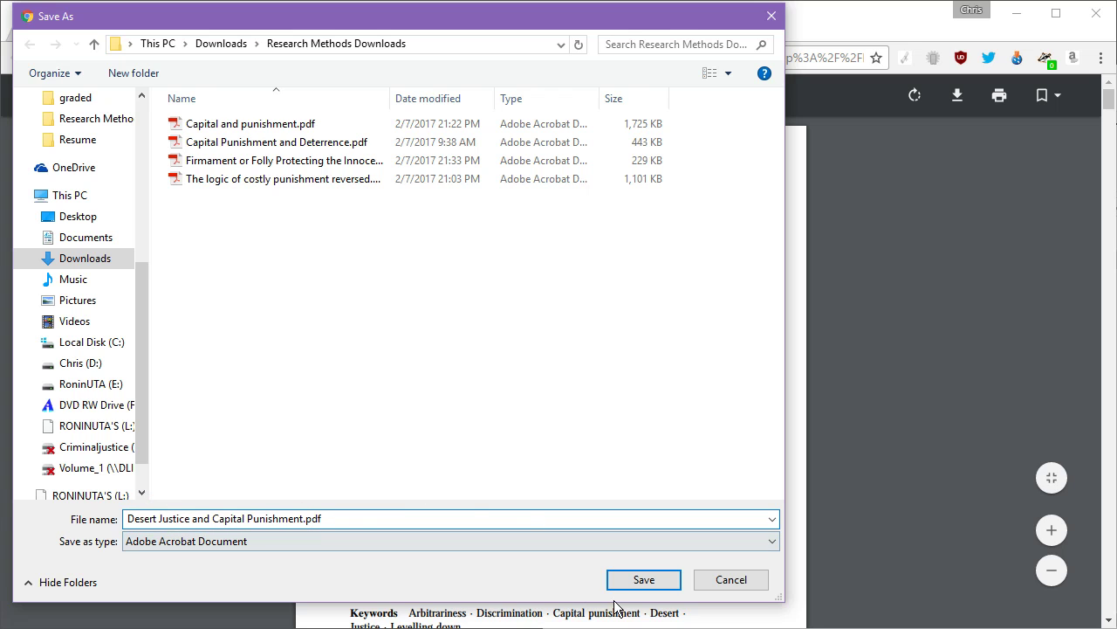
click(644, 580)
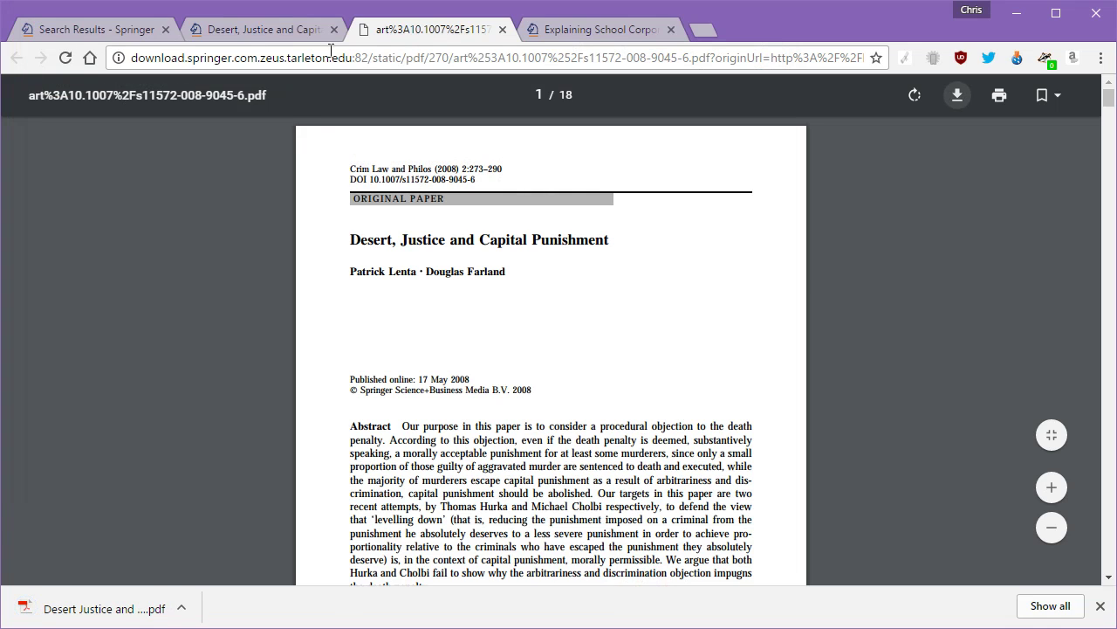
Step: Close the PDF and corporal punishment tabs, then export the citation as .RIS Reference Manager
click(292, 33)
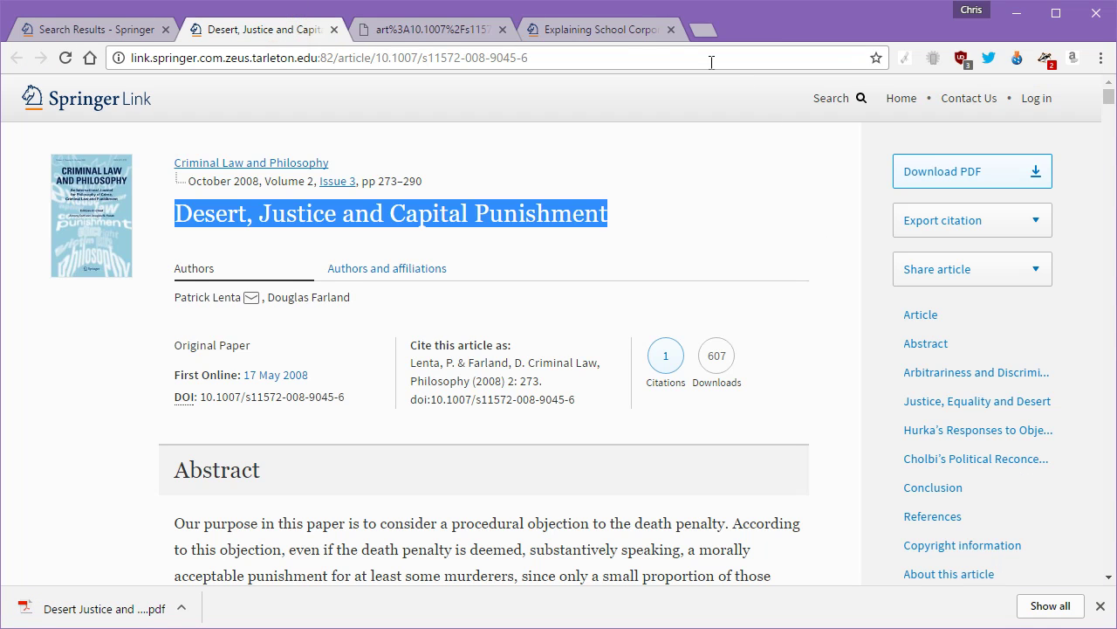
click(504, 30)
click(501, 30)
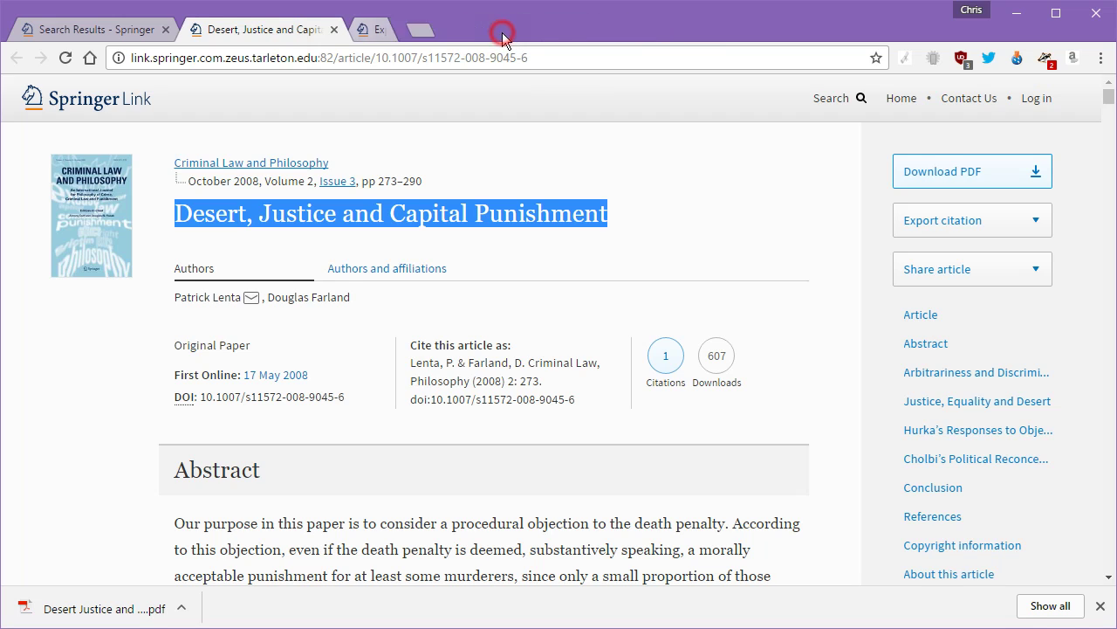
click(785, 249)
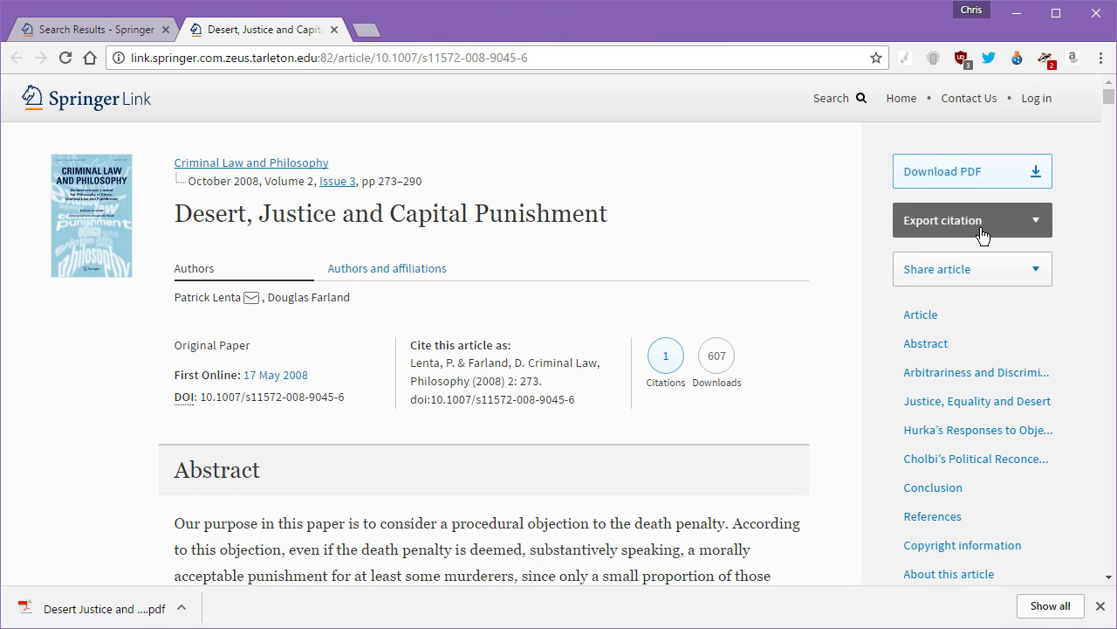
click(1036, 225)
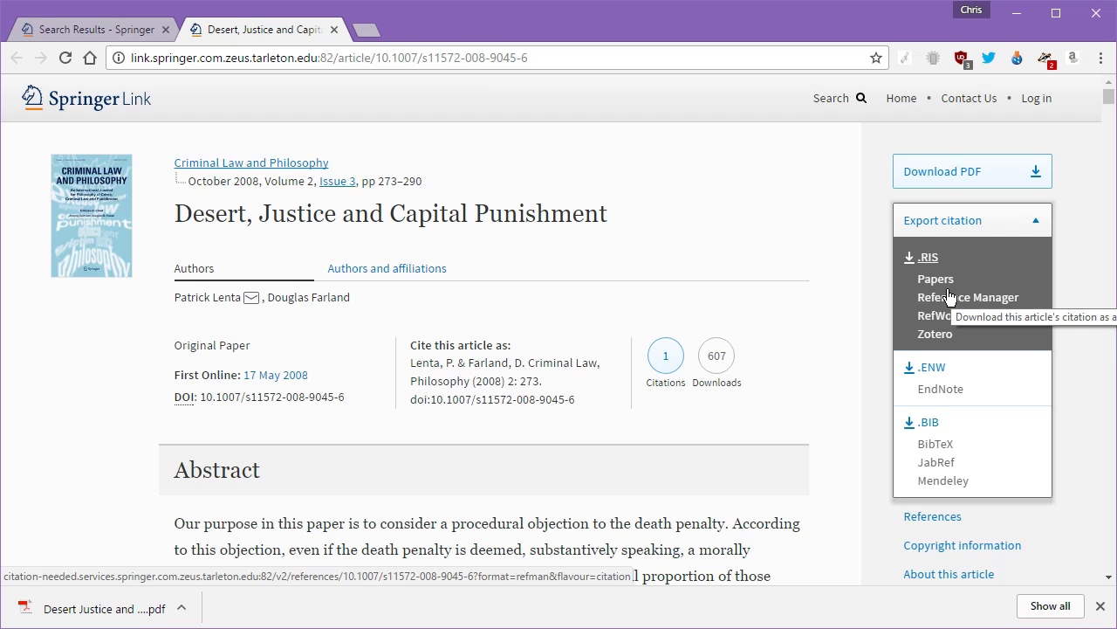
click(950, 297)
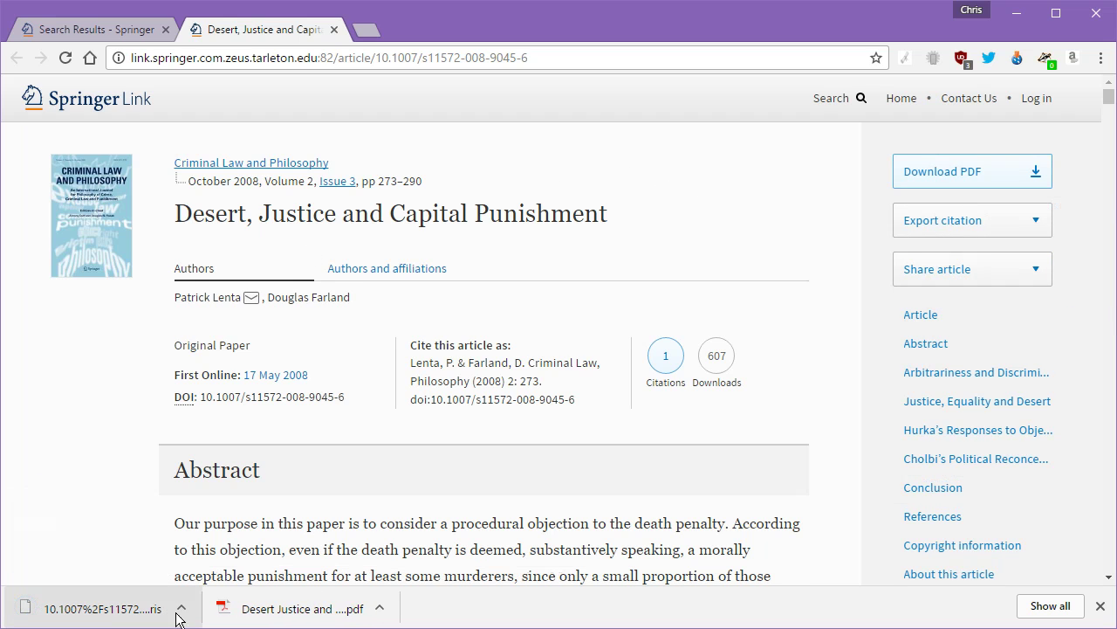
Step: Rename the downloaded citation file to 'Desert Justice and Capital Punishment.ris'
click(180, 613)
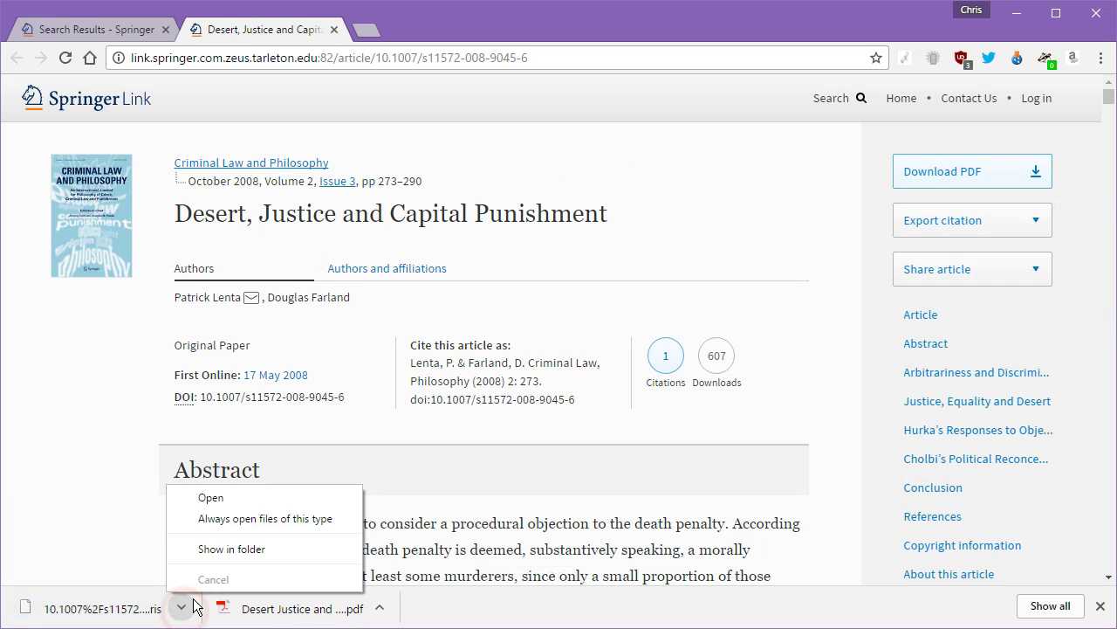
click(215, 550)
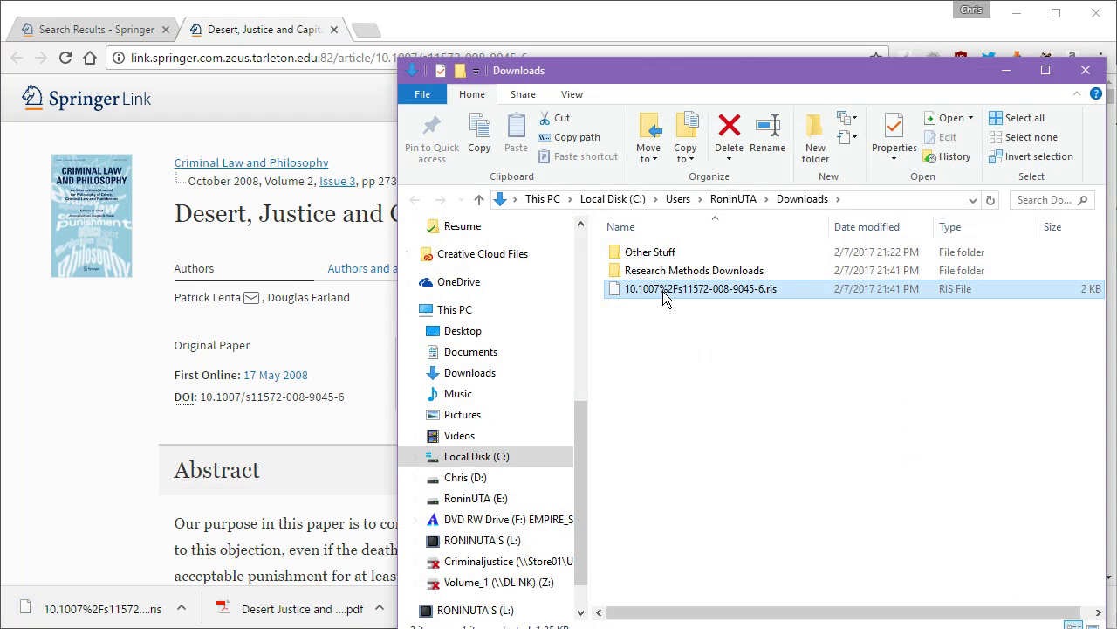
click(664, 296)
key(ctrl+v)
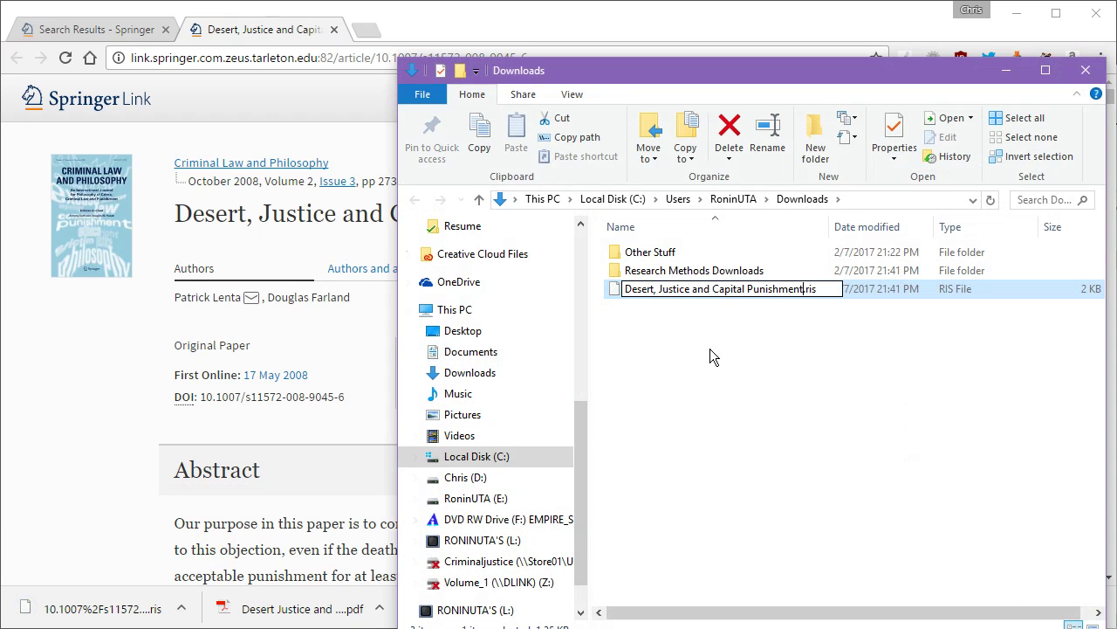
key(Home)
key(Right)
key(Right)
key(Right)
key(Right)
key(Right)
key(Right)
key(Right)
key(BackSpace)
key(Return)
click(709, 348)
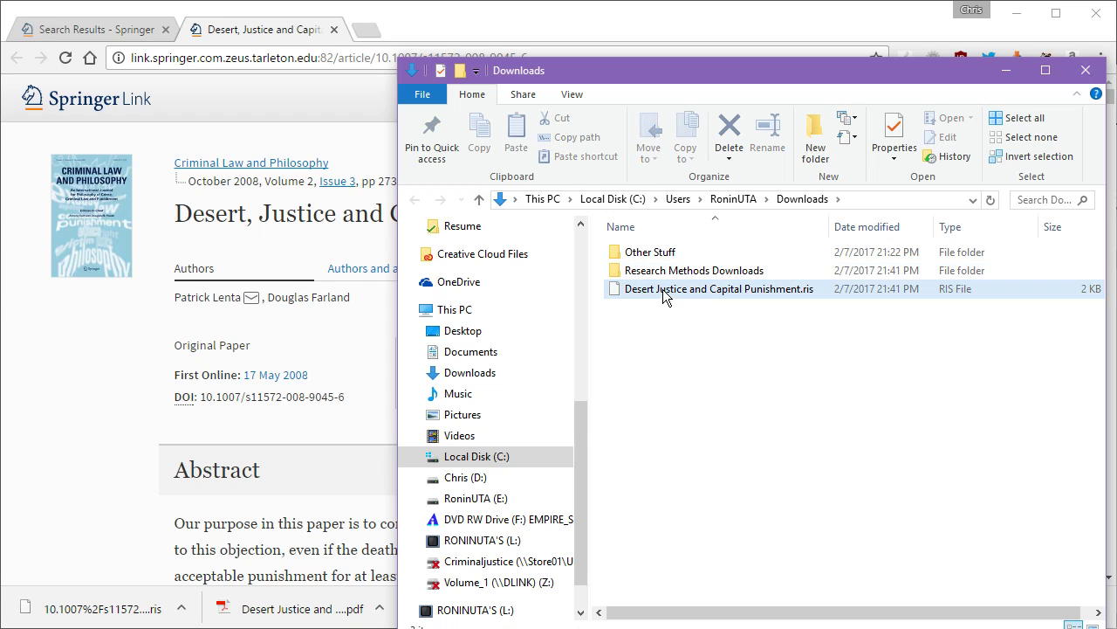
Step: Move the RIS file into Research Methods Downloads and review the RIS files there
drag(663, 289, 769, 296)
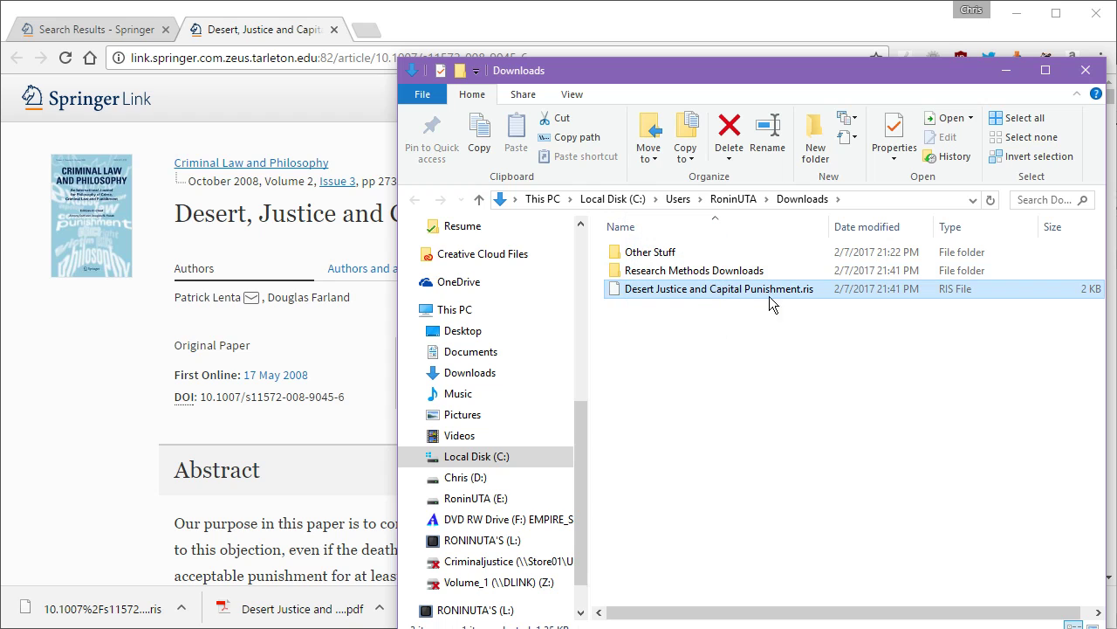
mouse_move(686, 287)
mouse_down()
mouse_move(669, 294)
mouse_move(661, 262)
mouse_move(699, 274)
mouse_up()
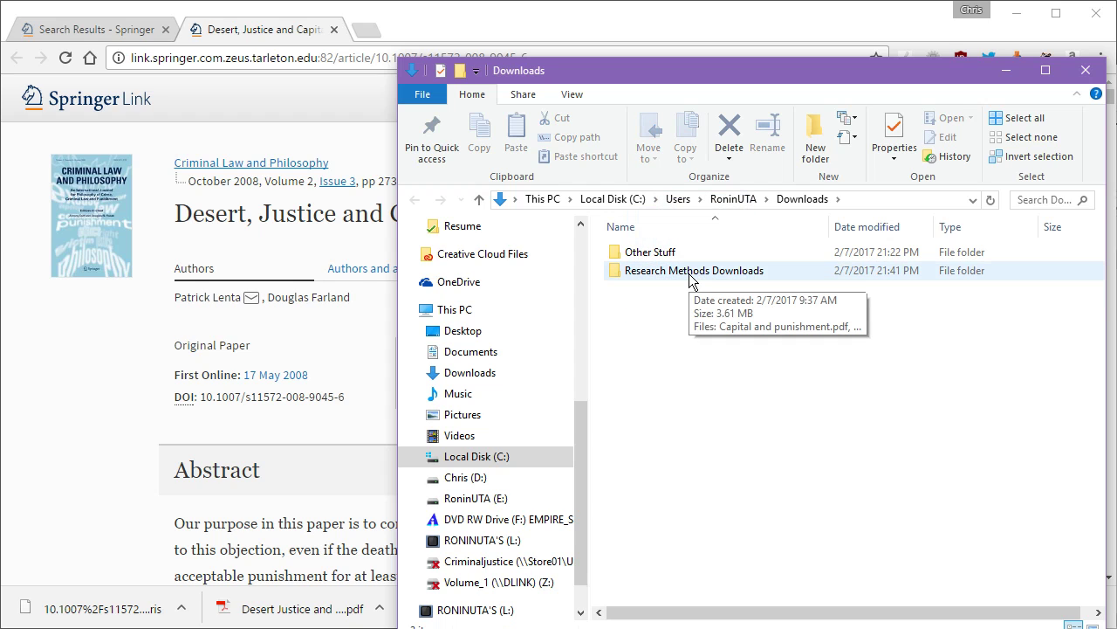
double_click(696, 271)
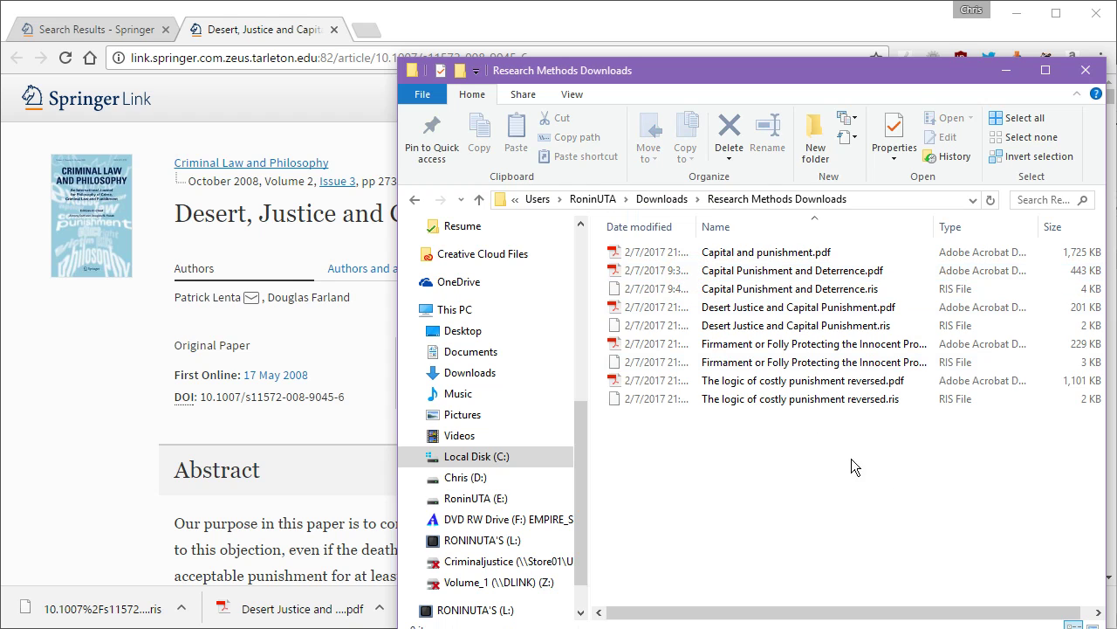
click(769, 289)
click(758, 325)
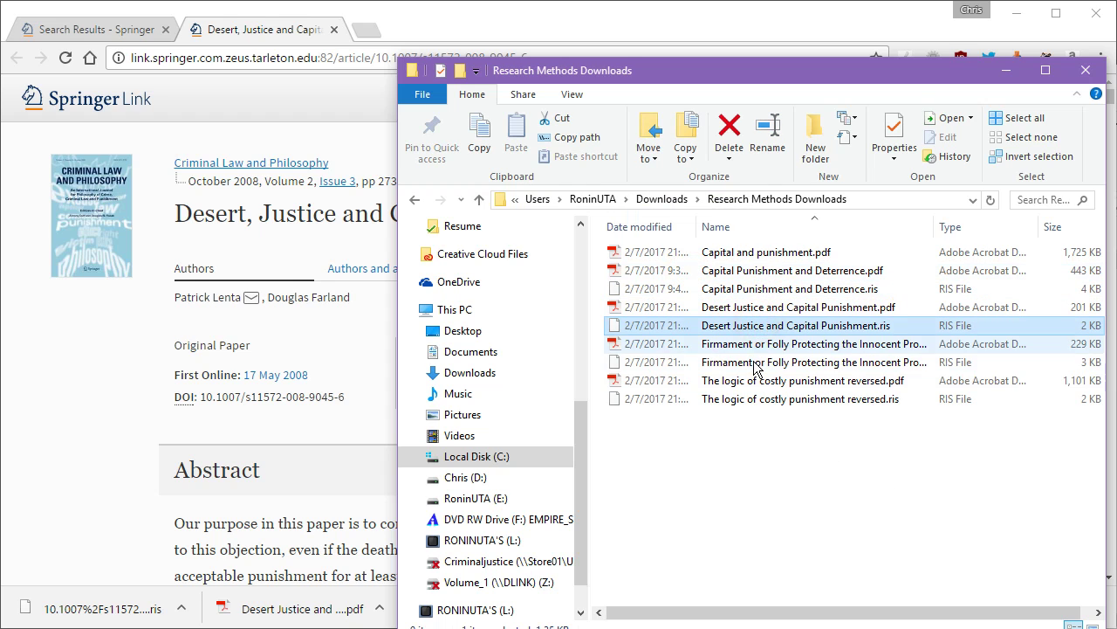
click(758, 362)
click(758, 399)
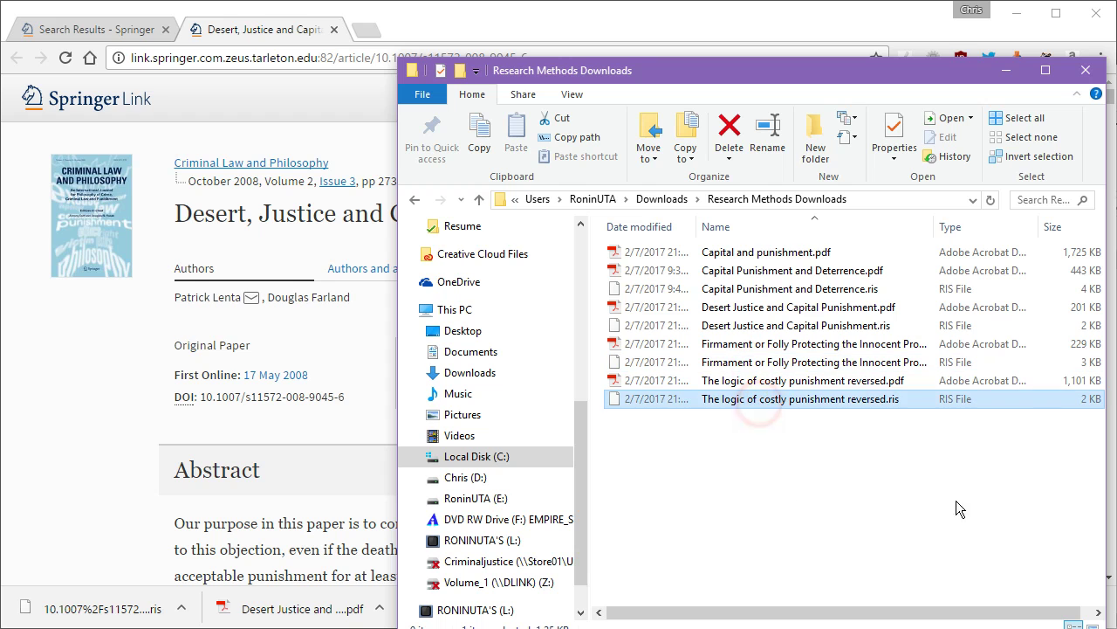
Step: Close the article tab and replace the search term with 'Private Prison'
click(638, 24)
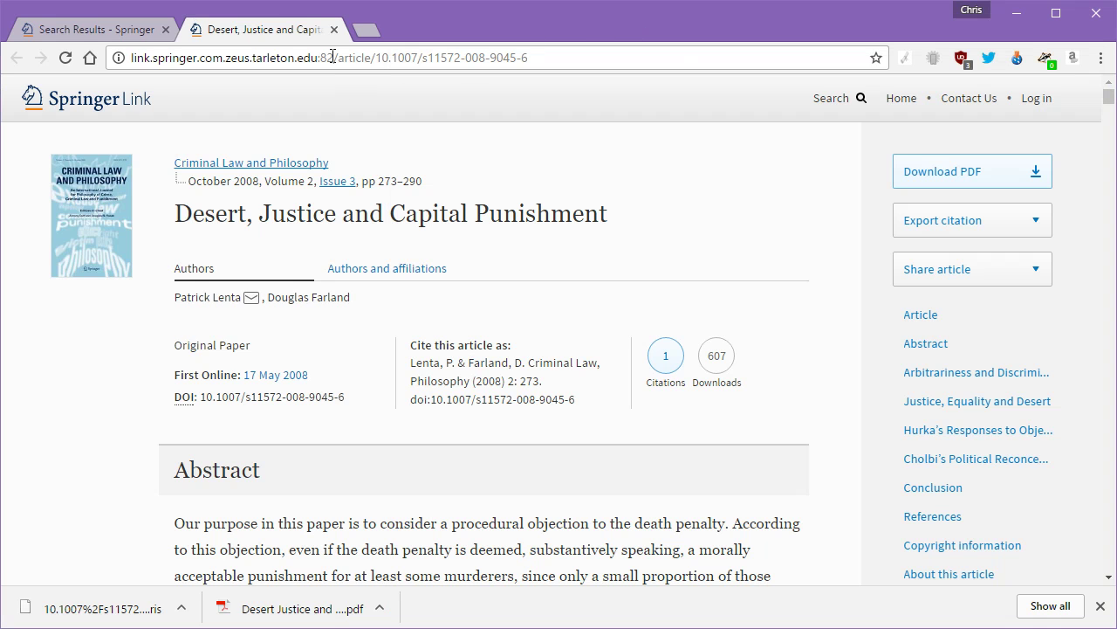
click(334, 30)
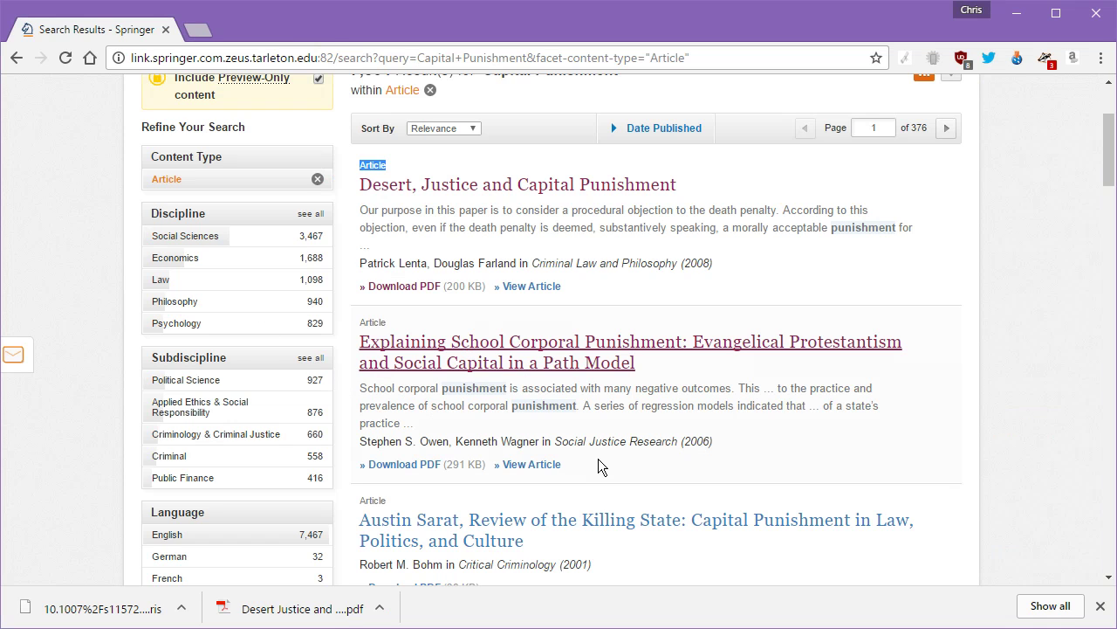
scroll(598, 466, up, 2)
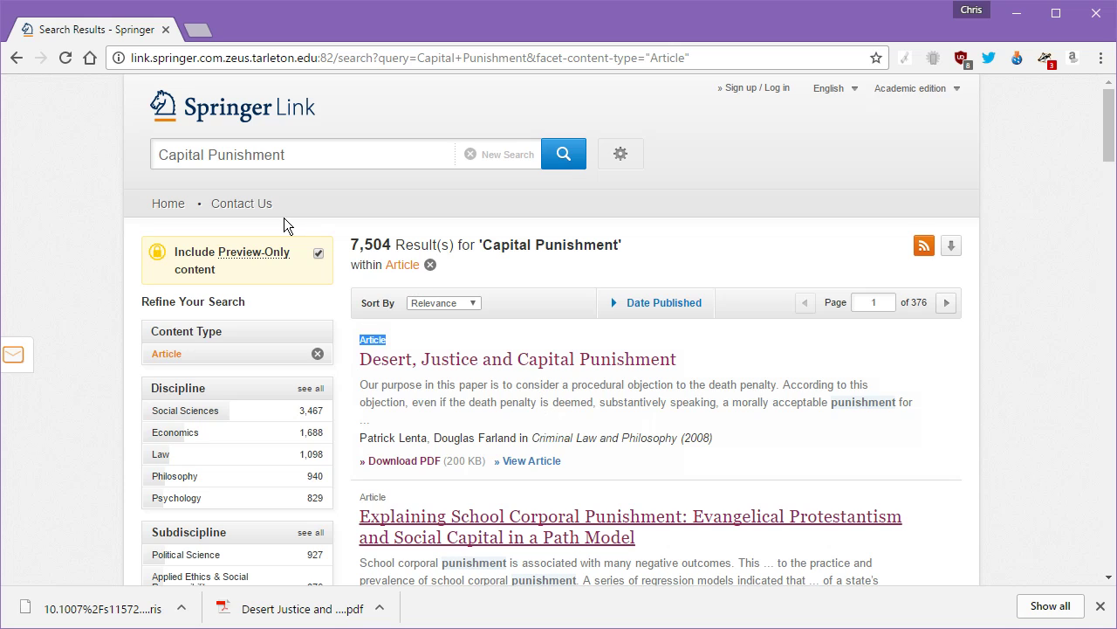
drag(305, 153, 122, 155)
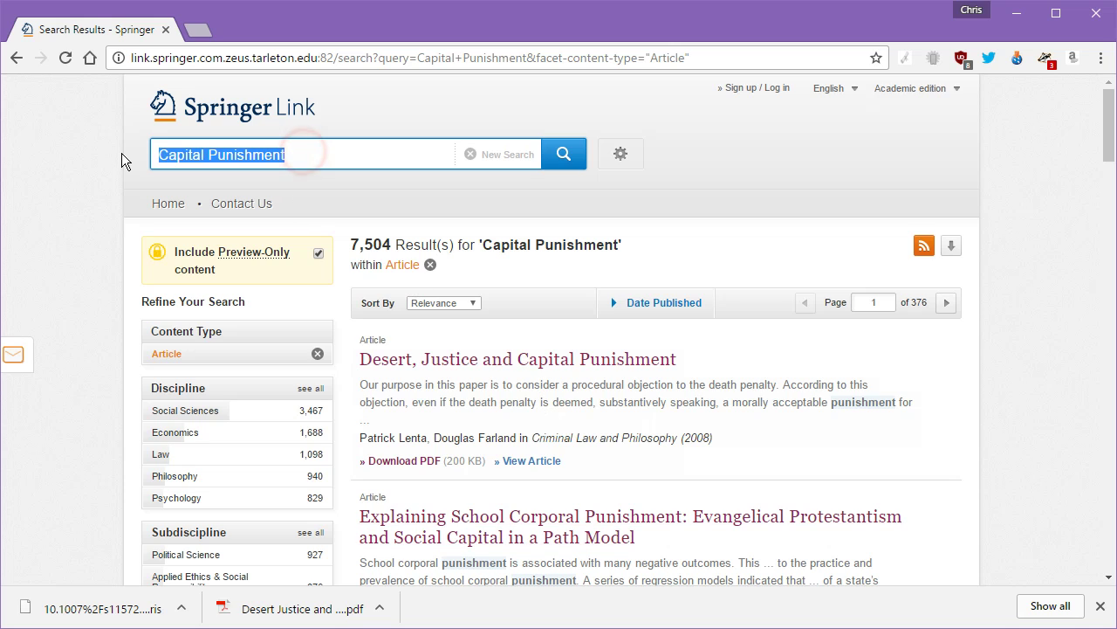
text(Private)
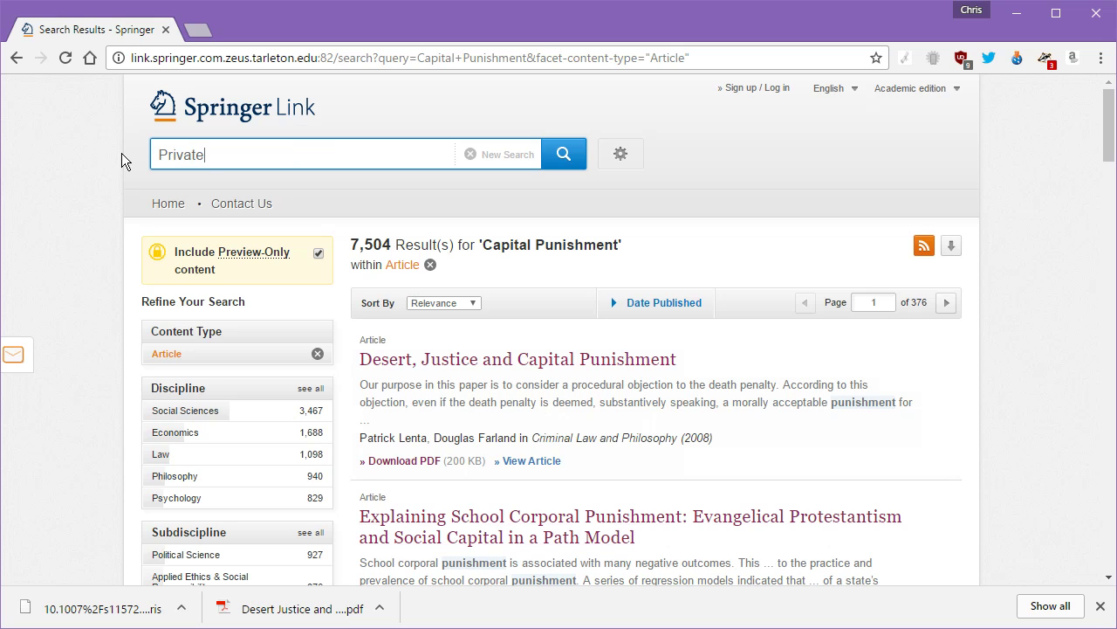
text( Prison)
key(Return)
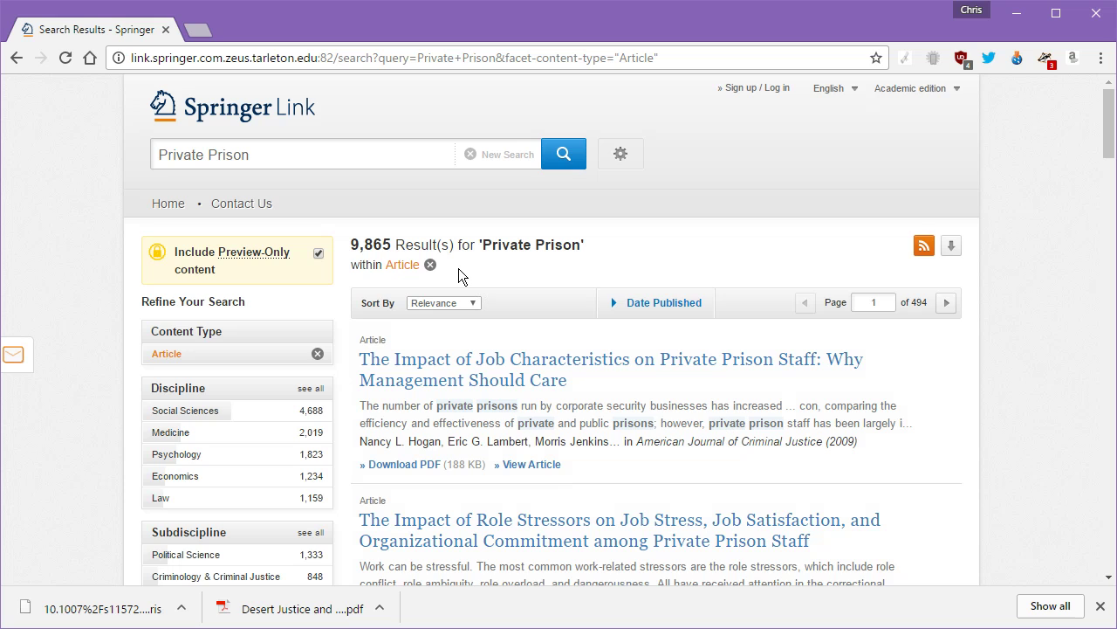
Step: Dismiss Chrome's download shelf to reveal more of the 'Private Prison' article results
scroll(514, 285, down, 1)
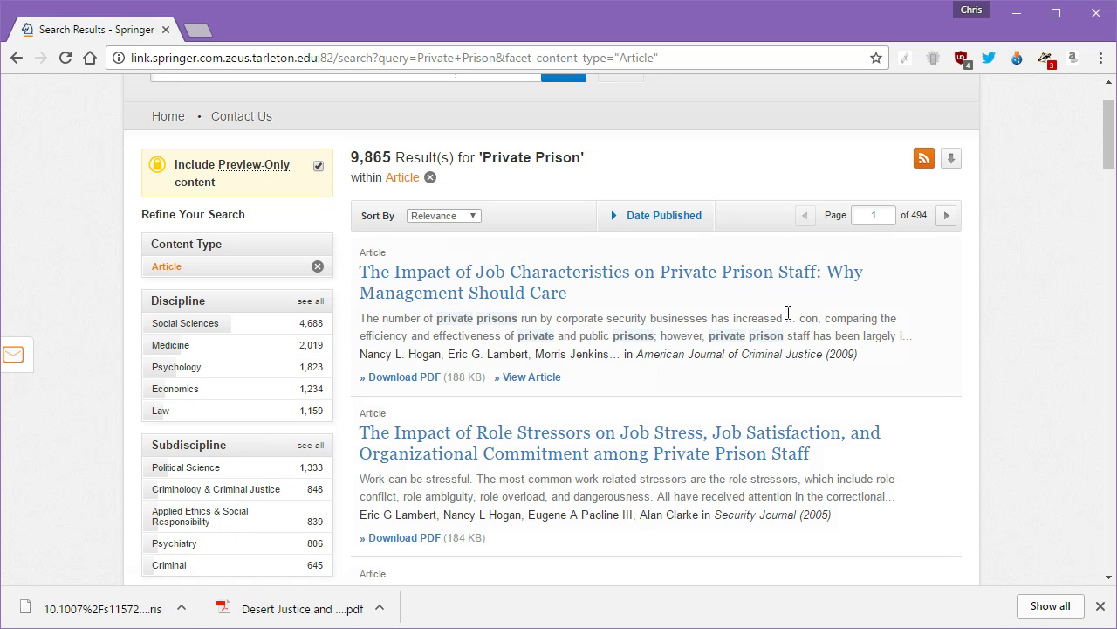
click(1100, 605)
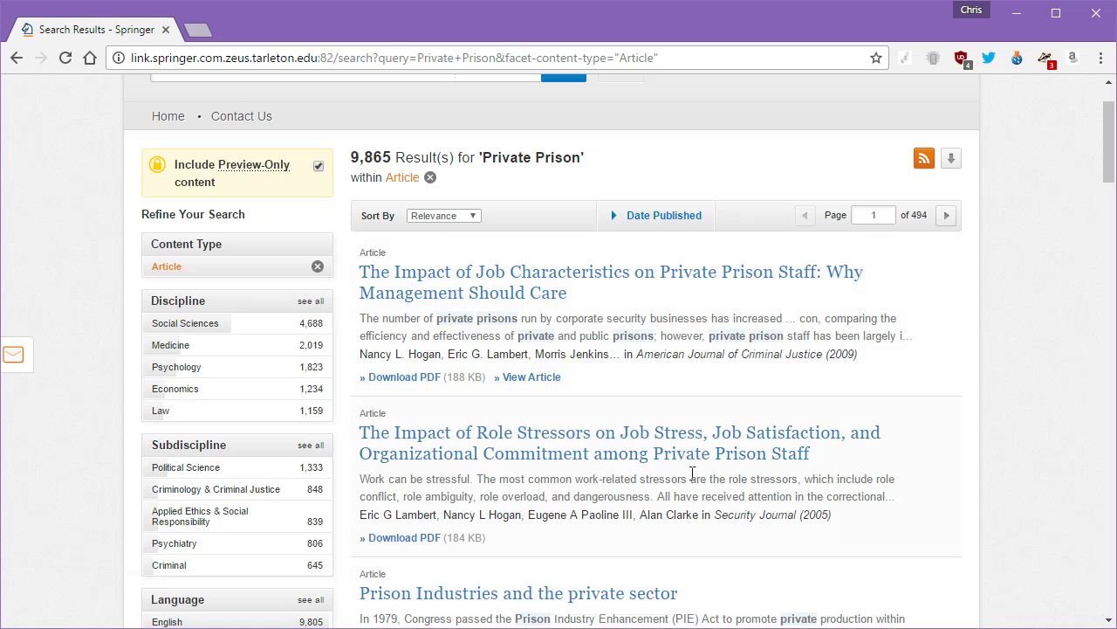
scroll(654, 436, down, 4)
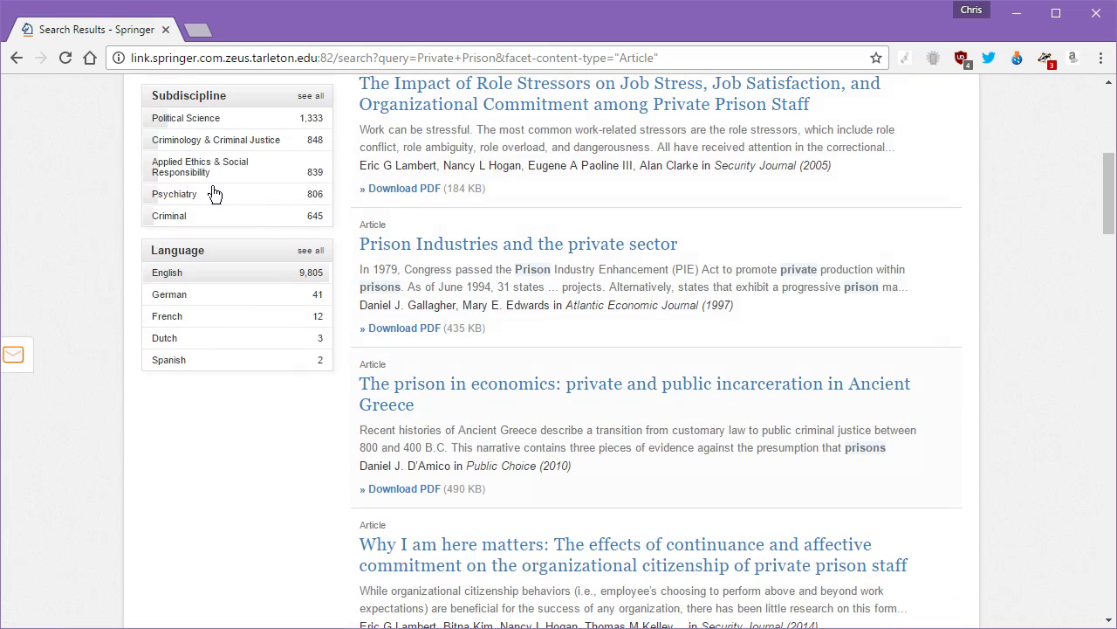
scroll(583, 285, up, 4)
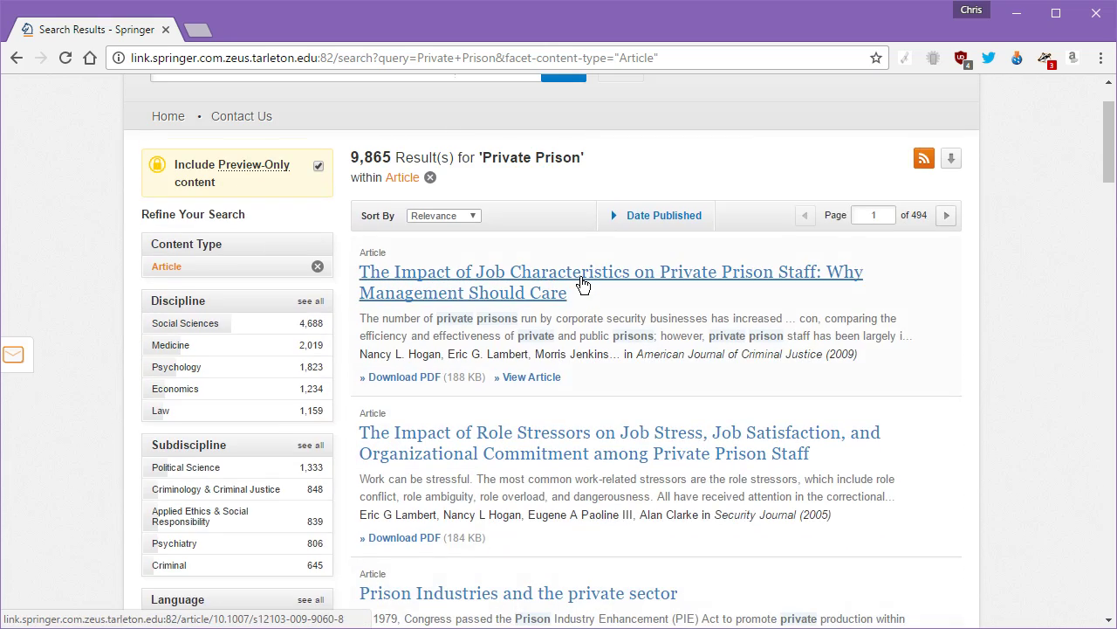
scroll(593, 294, up, 1)
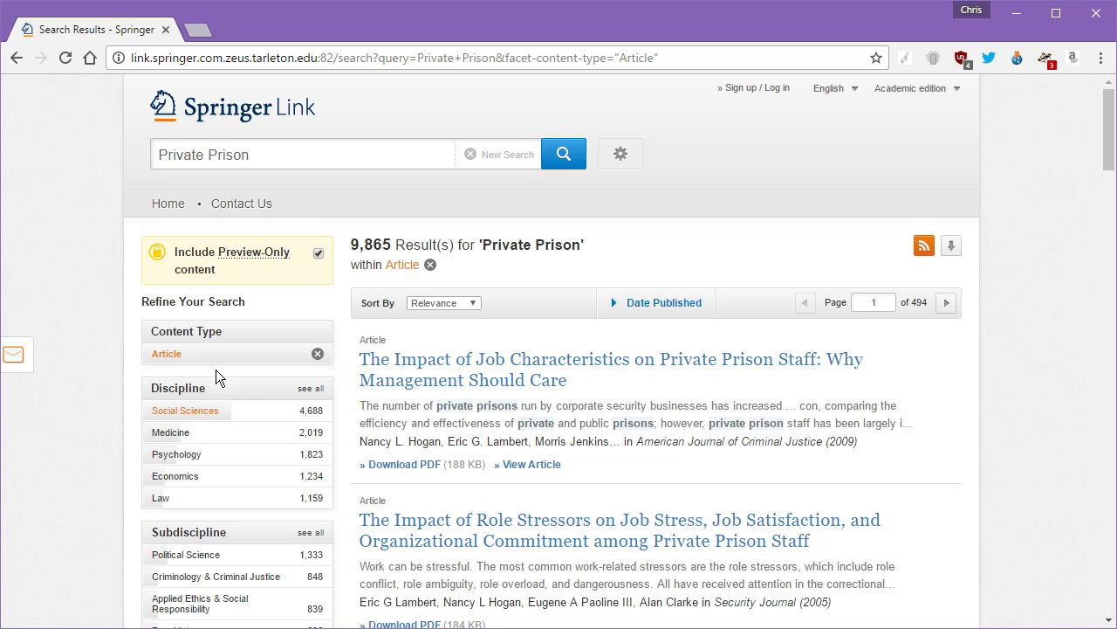
Step: Apply the Criminology & Criminal Justice subdiscipline filter to the 'Private Prison' results
click(174, 476)
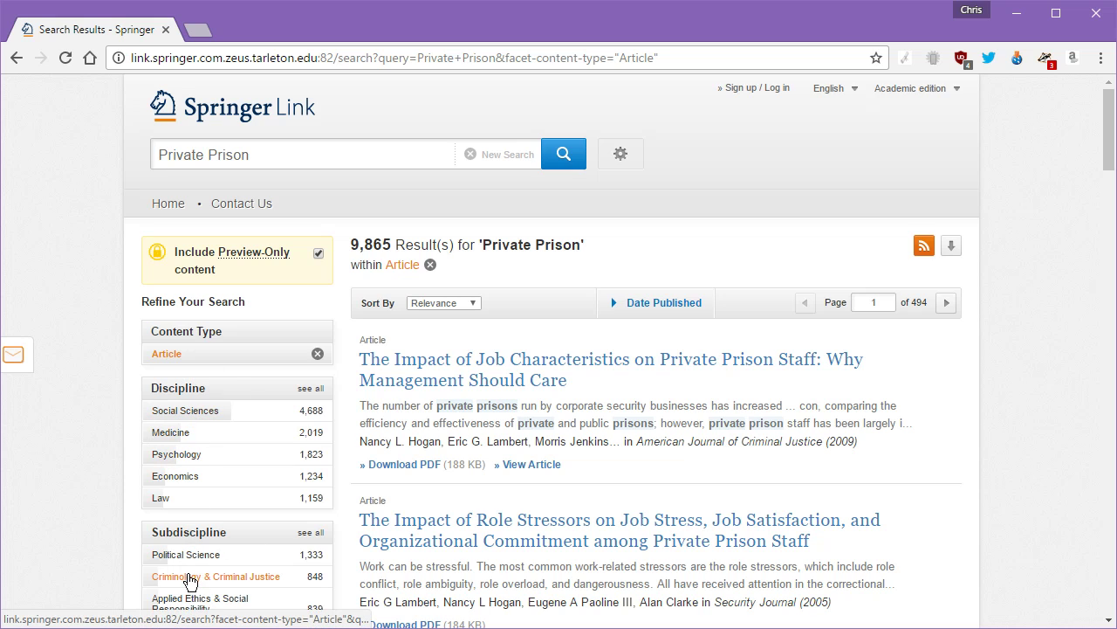
click(238, 580)
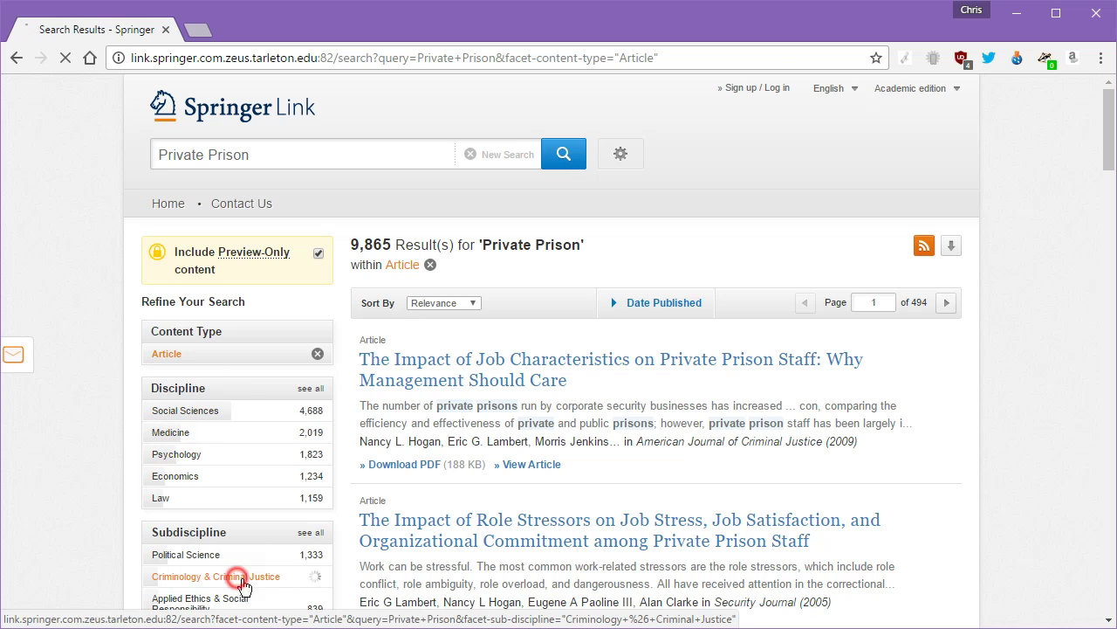